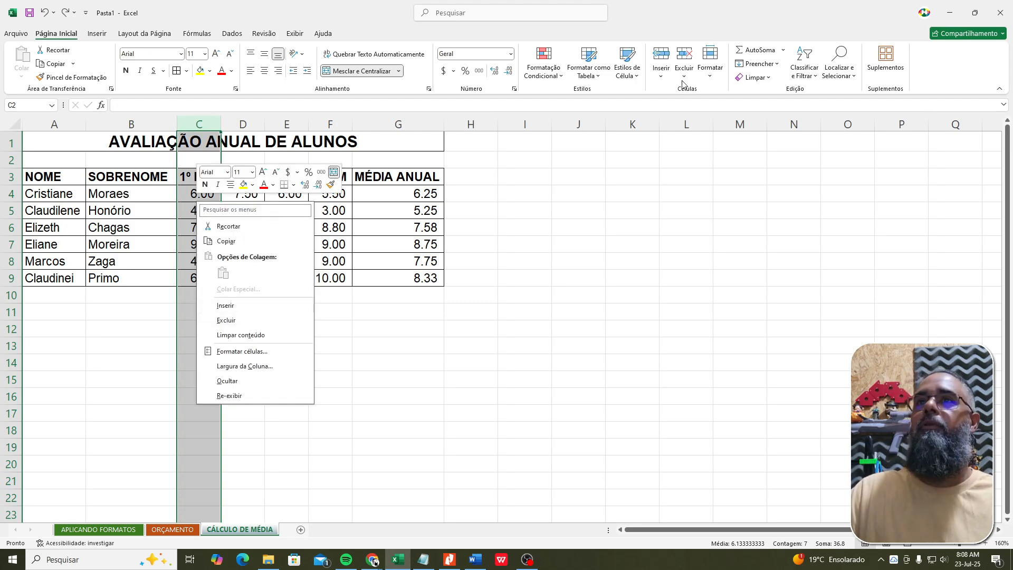
Insert a blank column between the SOBRENOME and 1º BIM columns.
left_click(662, 75)
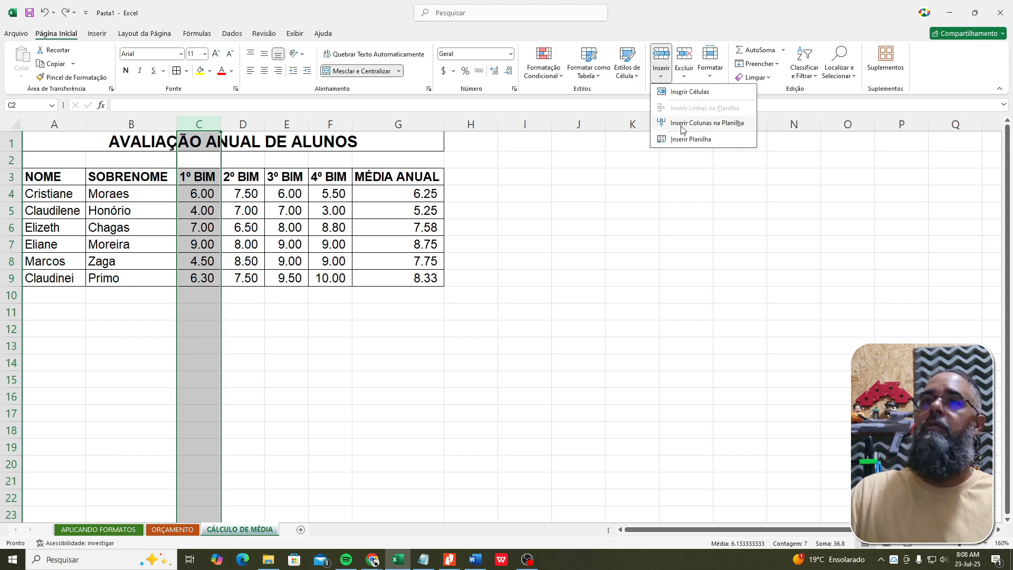
key("Escape")
right_click(206, 281)
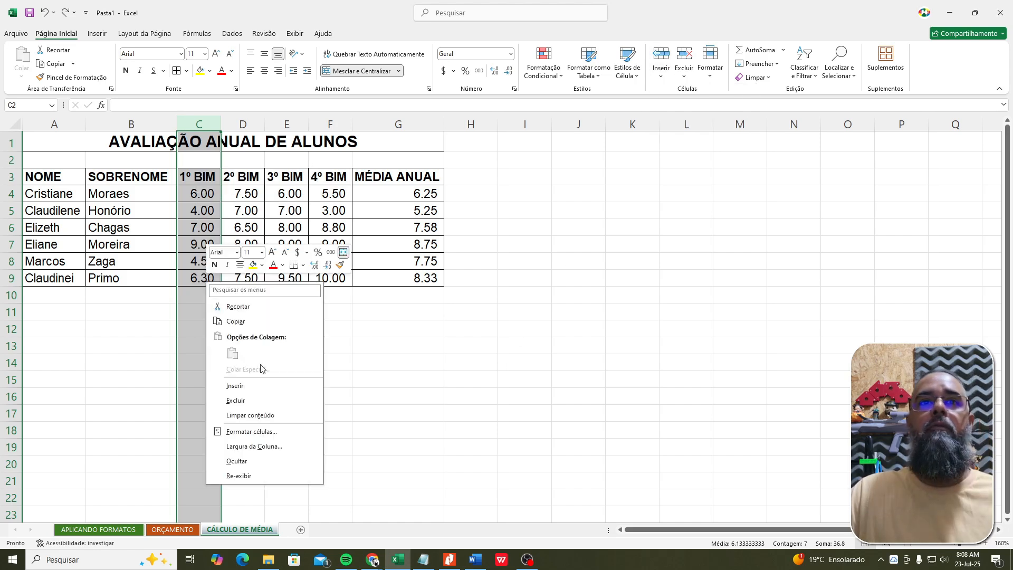
left_click(265, 389)
left_click(490, 348)
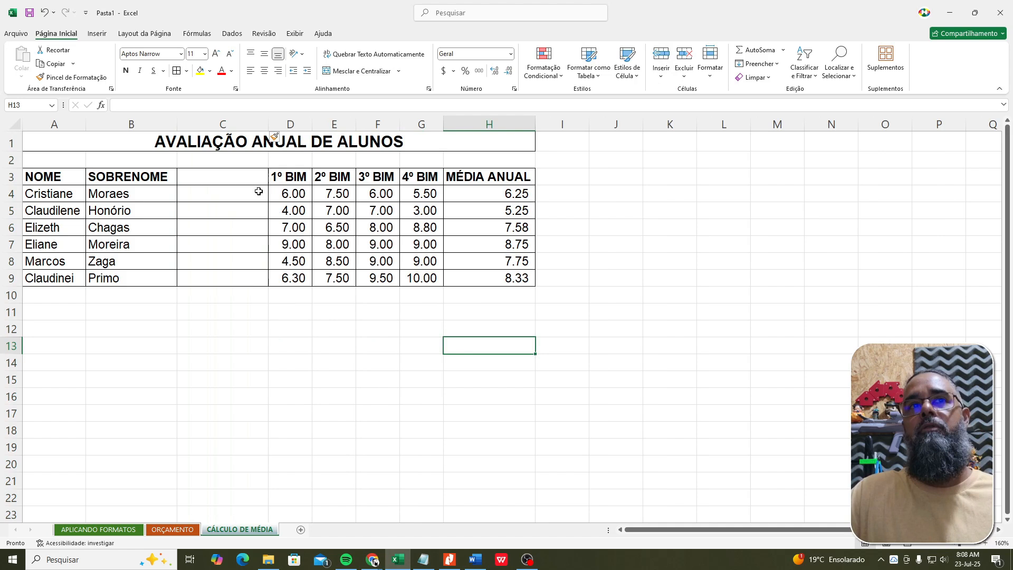
Enter the header NOME COMPLETO in C3 and auto-fit the width of column C to it.
left_click(219, 179)
type("NOM")
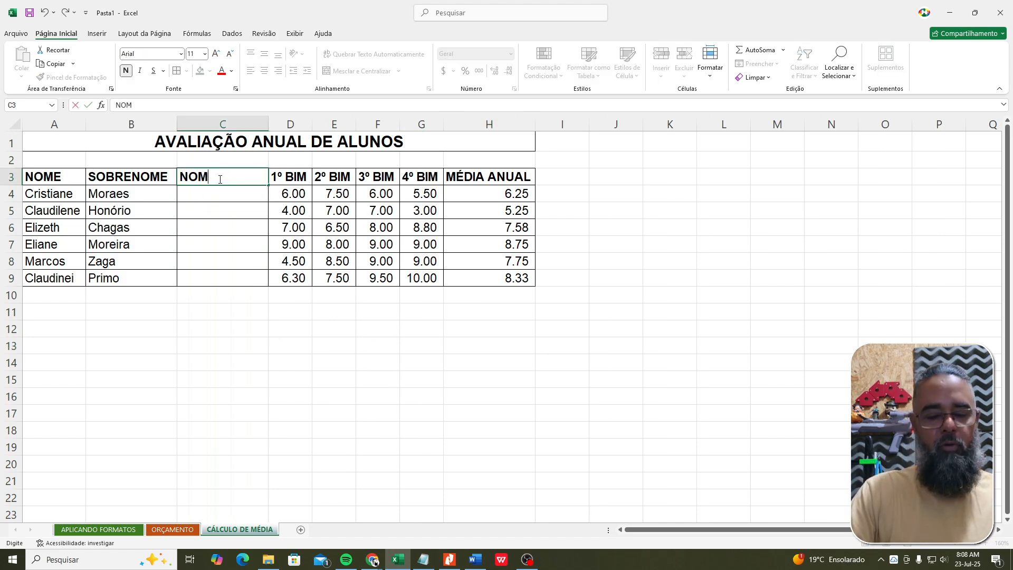
type("E COMPLETO")
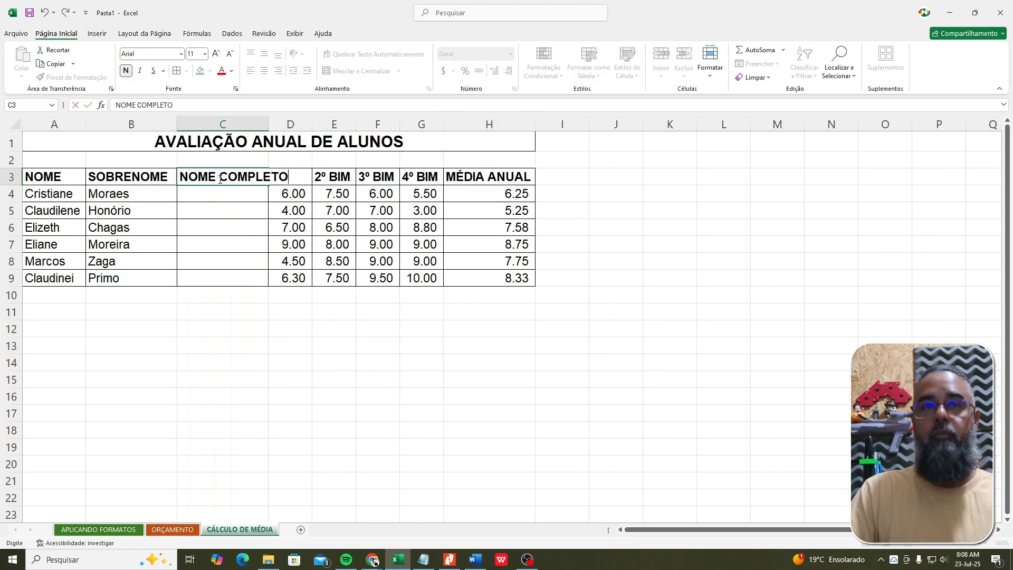
key("Return")
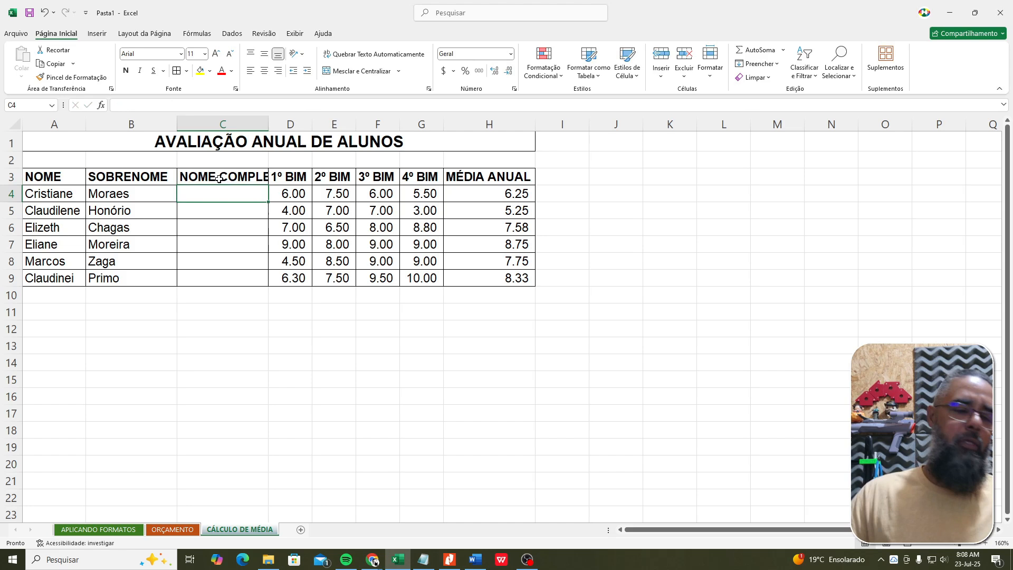
double_click(269, 125)
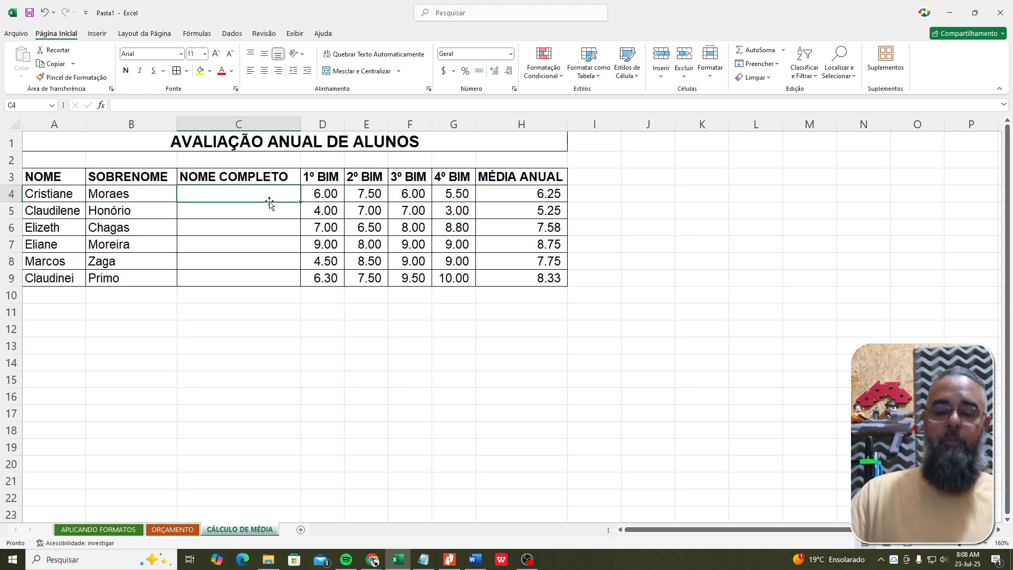
Enter the formula =CONCAT(A4:B4) in C4 to join the first name and surname, and review it.
type("=CONC")
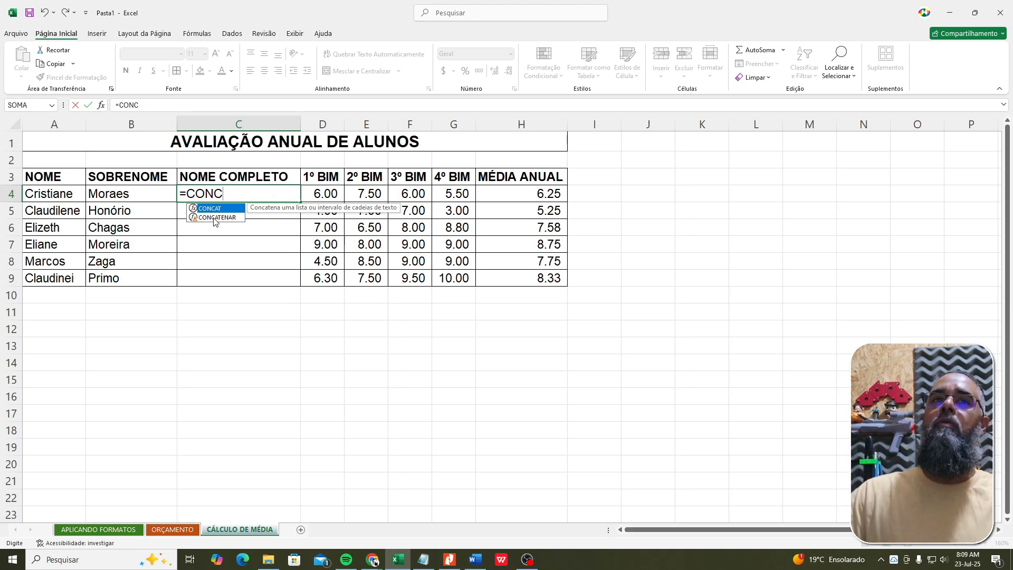
key("ctrl")
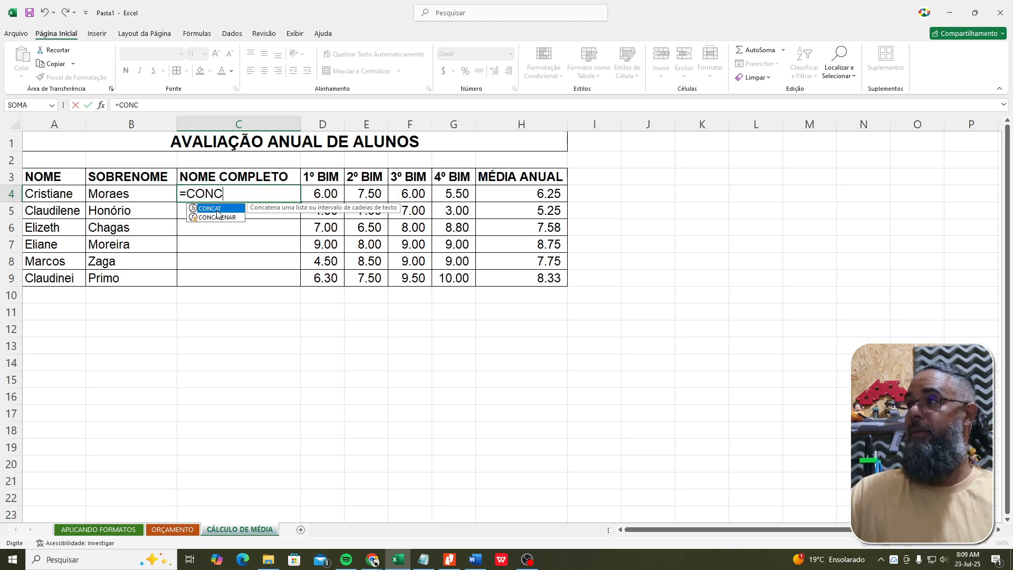
key("Tab")
left_click_drag(58, 197, 103, 197)
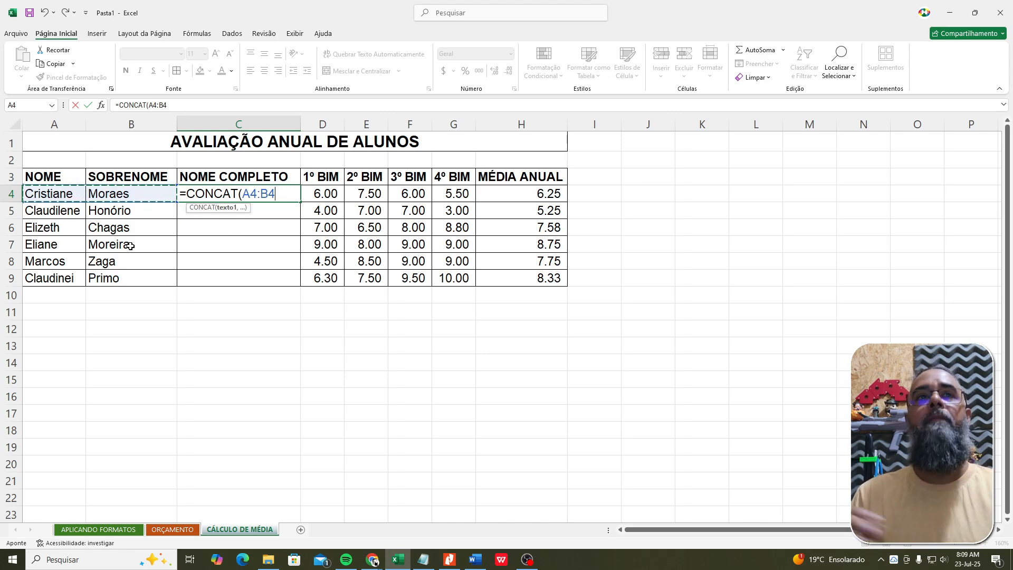
key("Return")
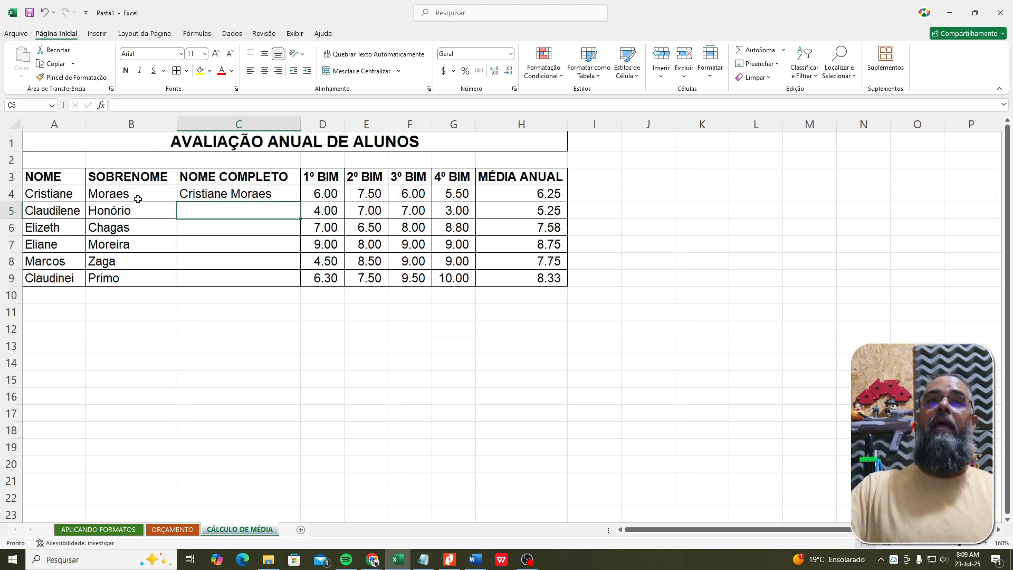
double_click(231, 199)
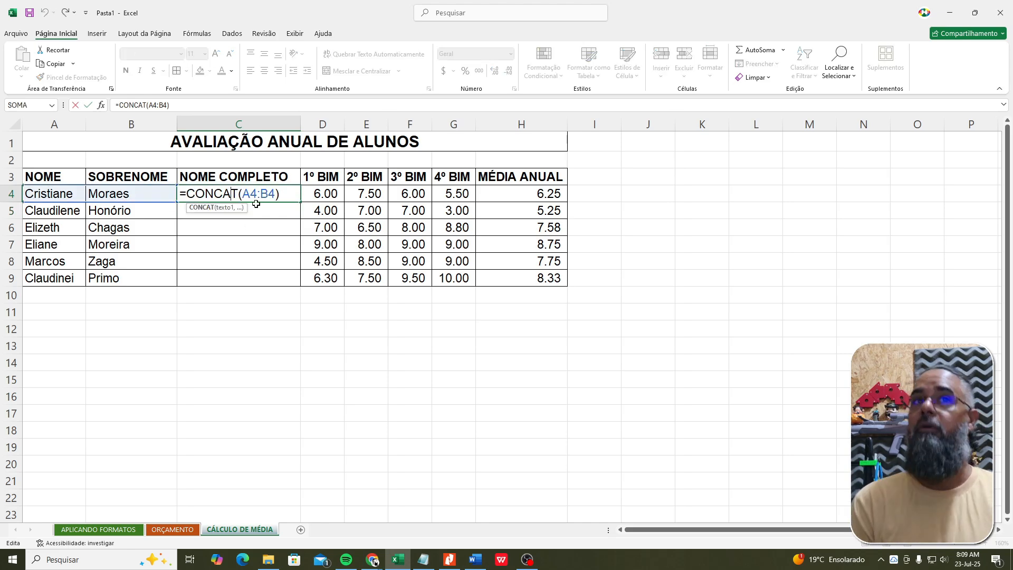
key("Return")
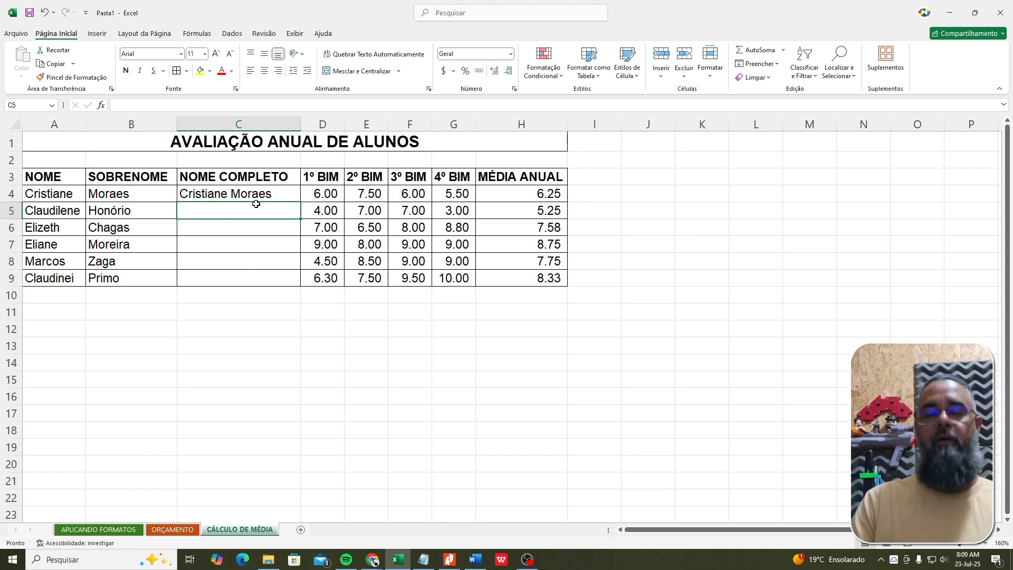
Join the first name and surname in C5 with =A5&B5, accepting the correction of the doubled ampersand, and review the formula.
type("=")
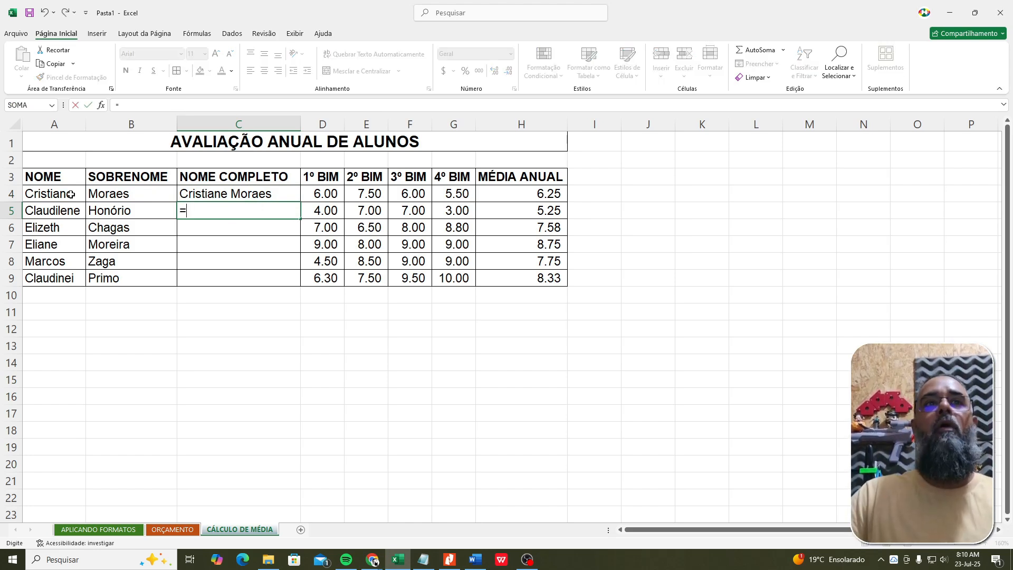
left_click(57, 209)
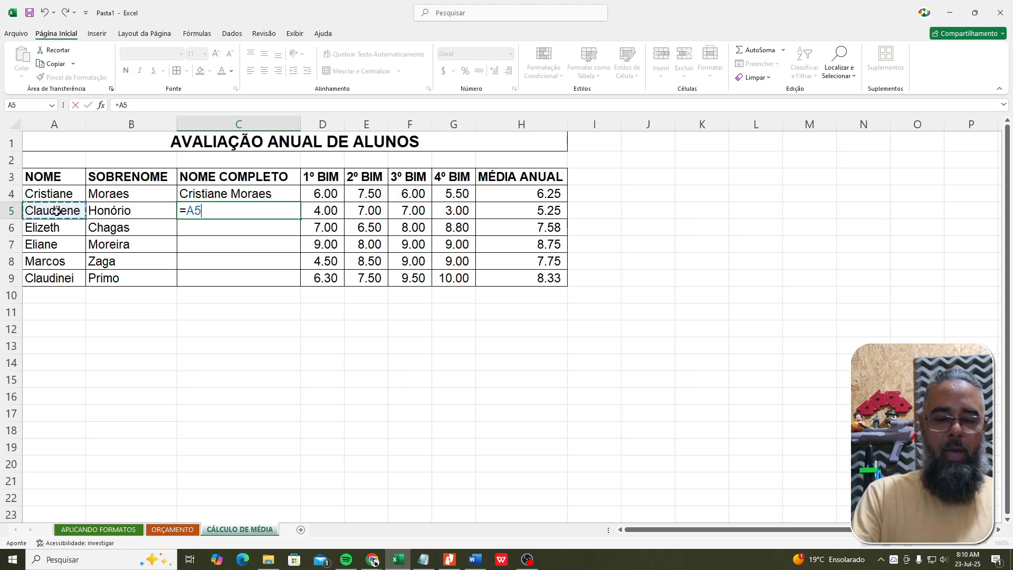
type("&")
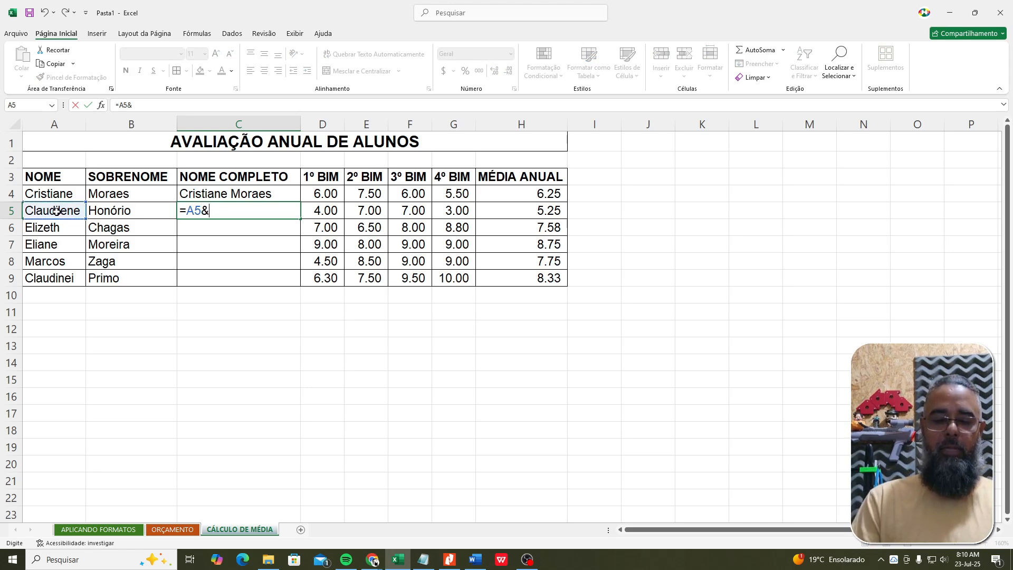
type("&")
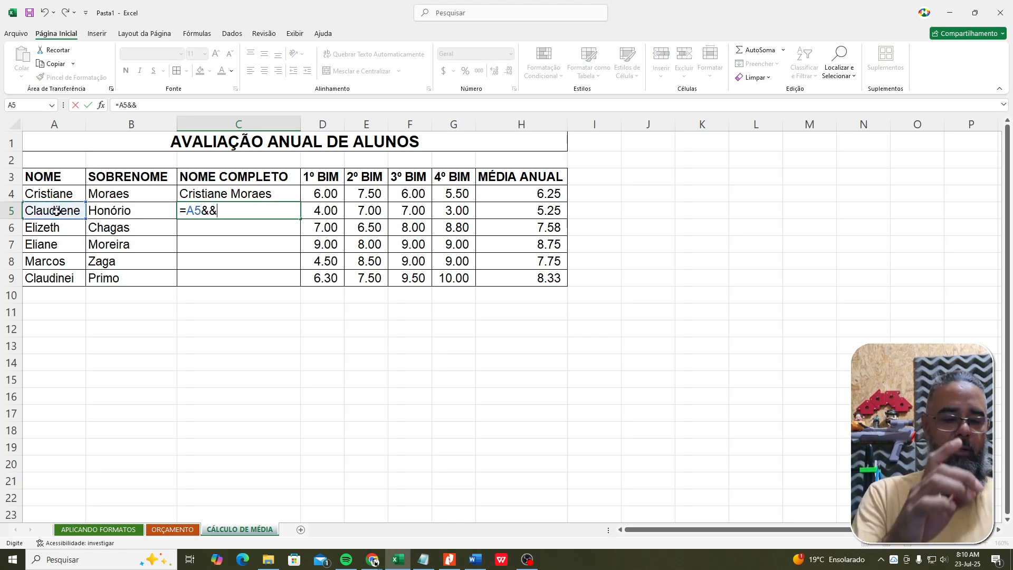
left_click(117, 214)
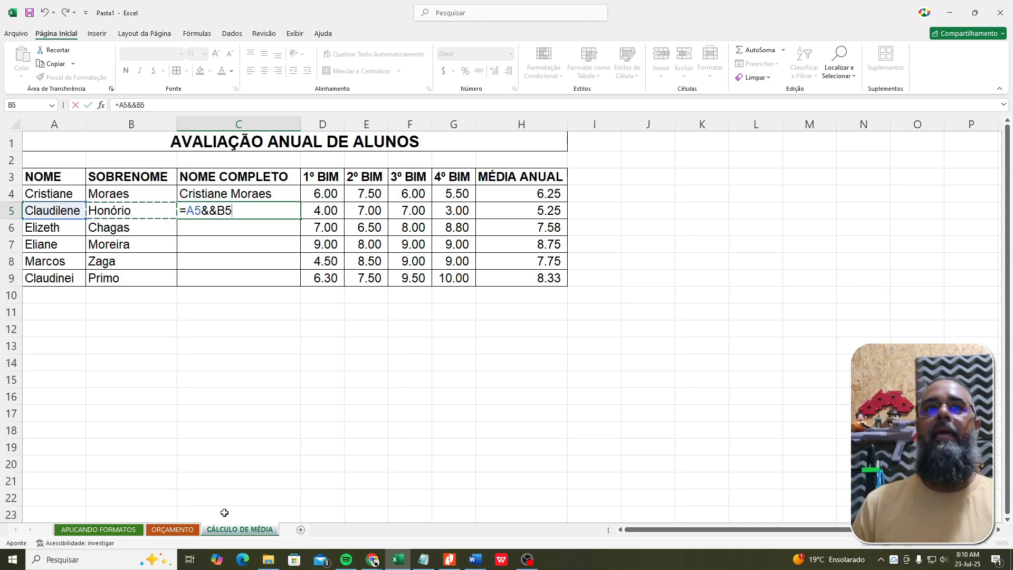
key("Return")
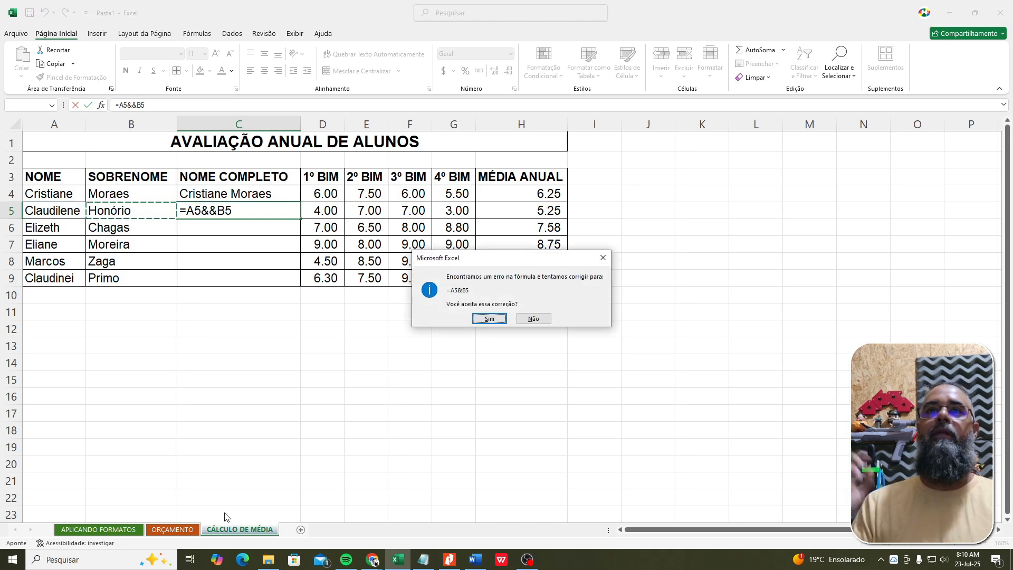
key("Return")
double_click(210, 214)
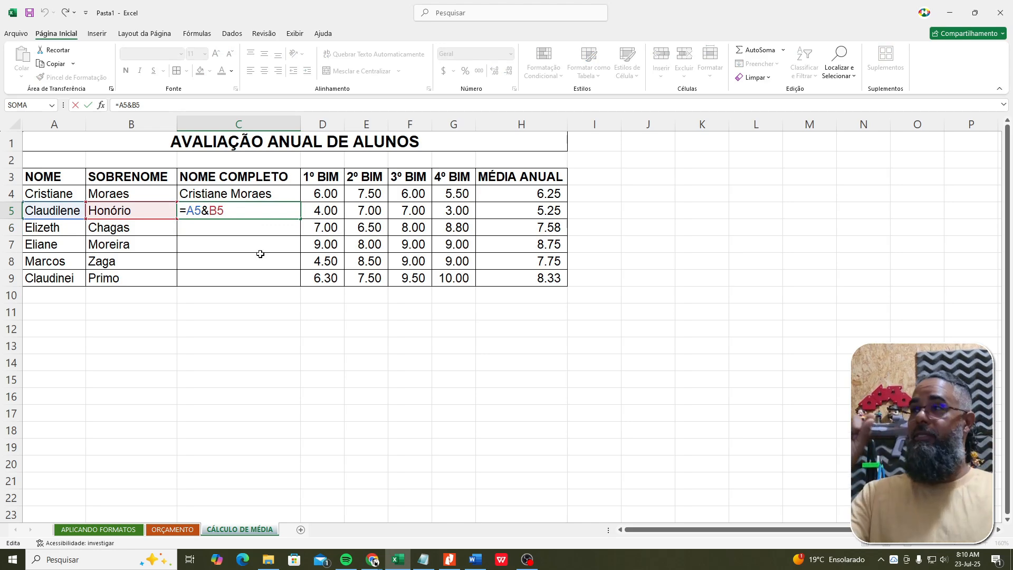
key("Return")
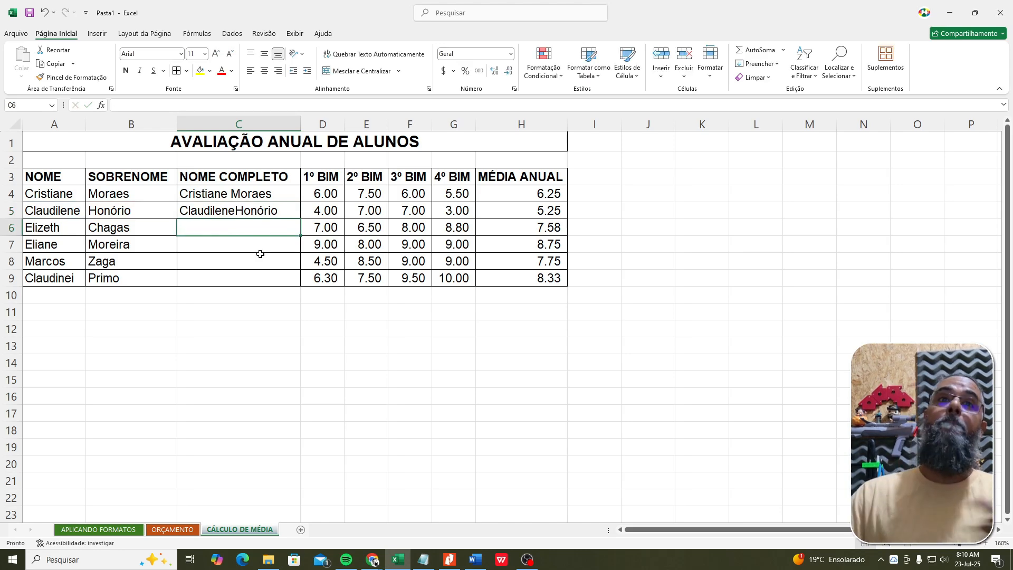
Switch to Notepad and add four blank lines at the end of the notes.
left_click(423, 559)
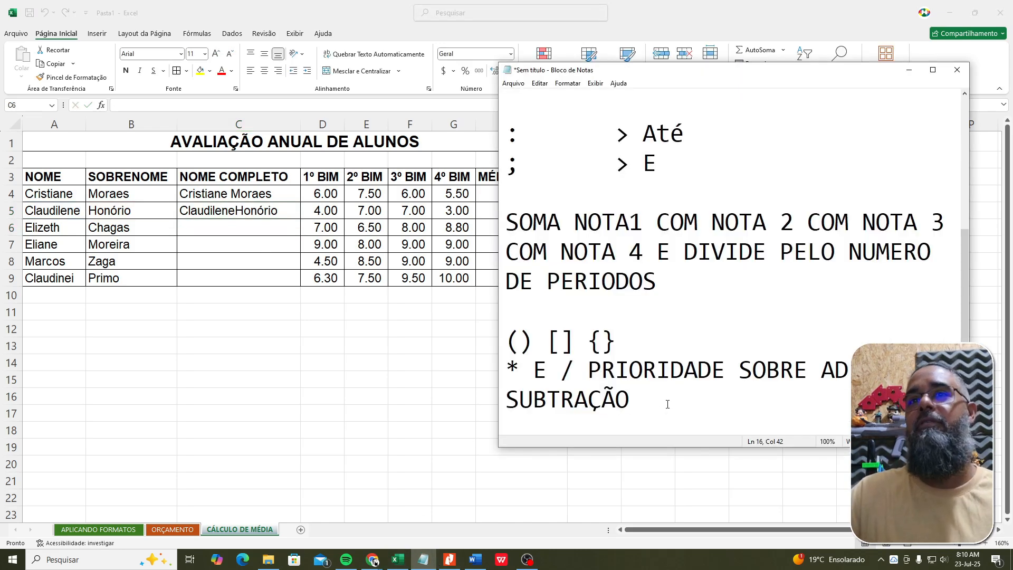
key("Return")
key("Return")
key("Return")
key("Return")
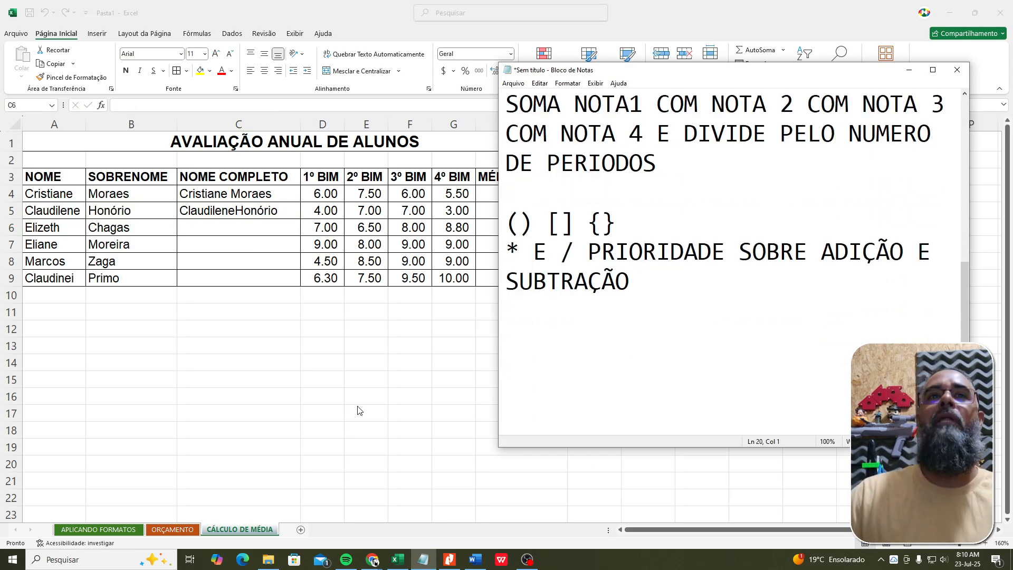
Switch back to Excel and compare the CONCAT formula in C4 with the ampersand formula in C5.
left_click(358, 410)
double_click(226, 194)
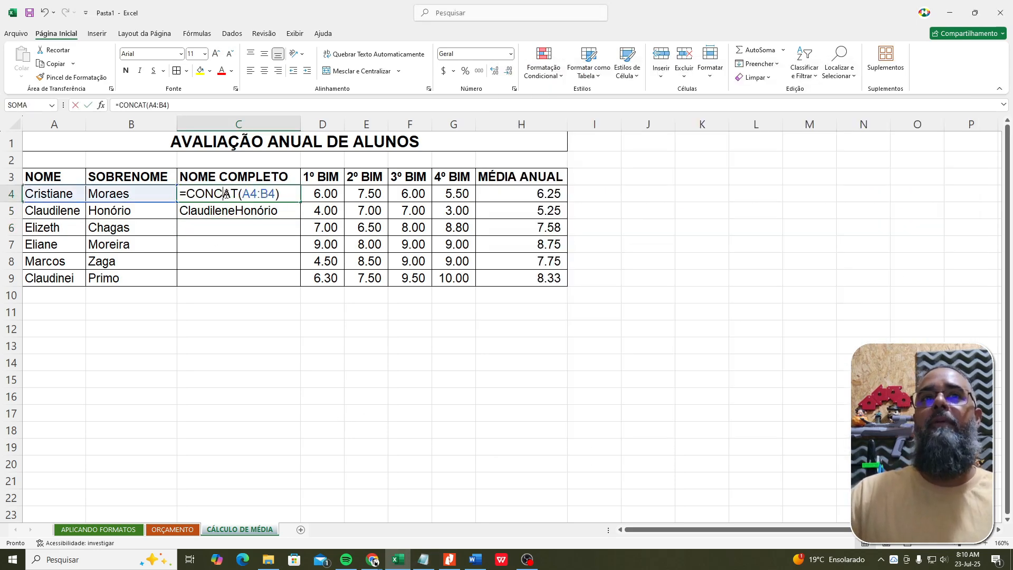
key("Escape")
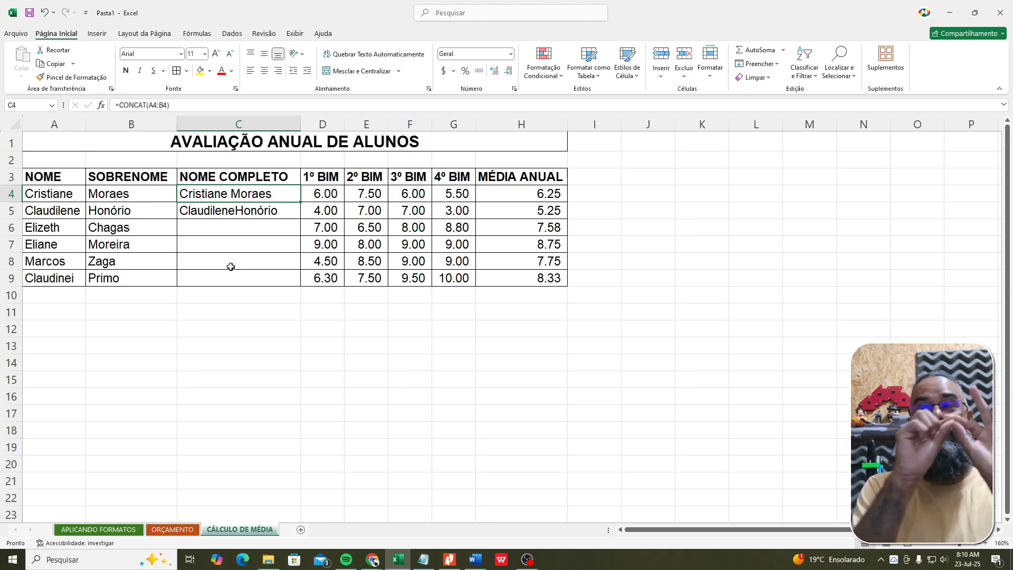
key("Down")
type("=A5&B5")
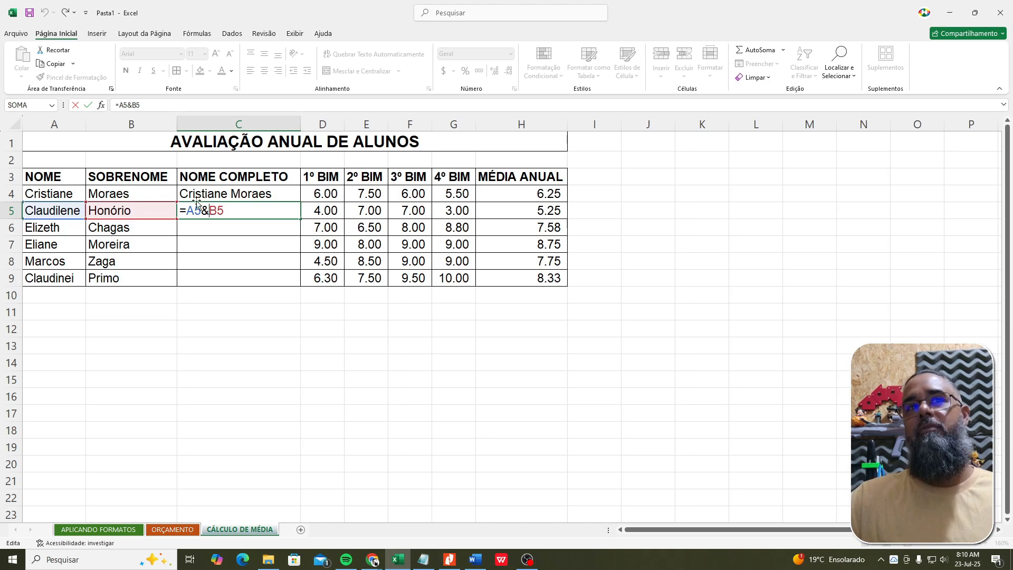
left_click(210, 210)
left_click(200, 249)
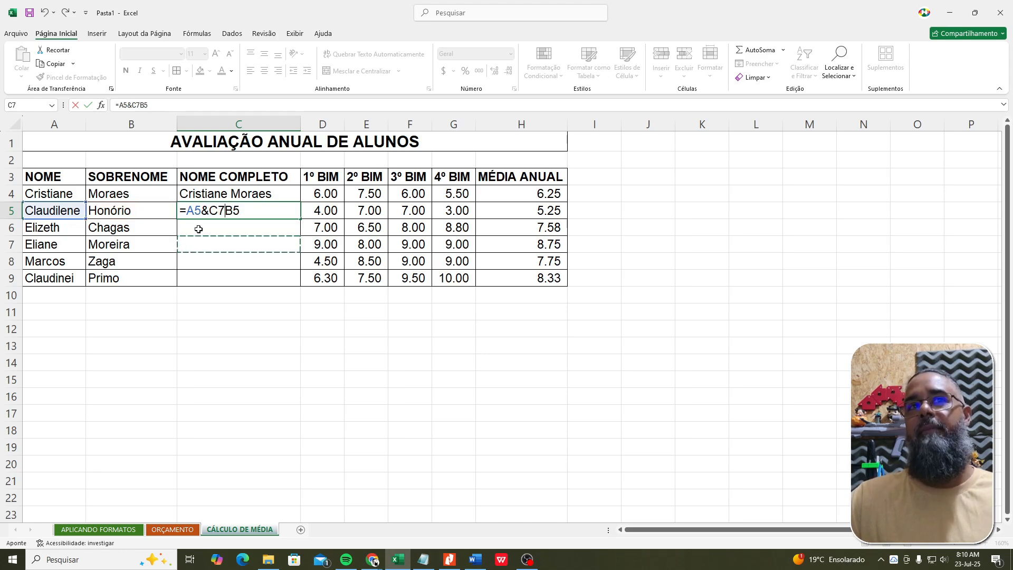
key("Escape")
double_click(206, 193)
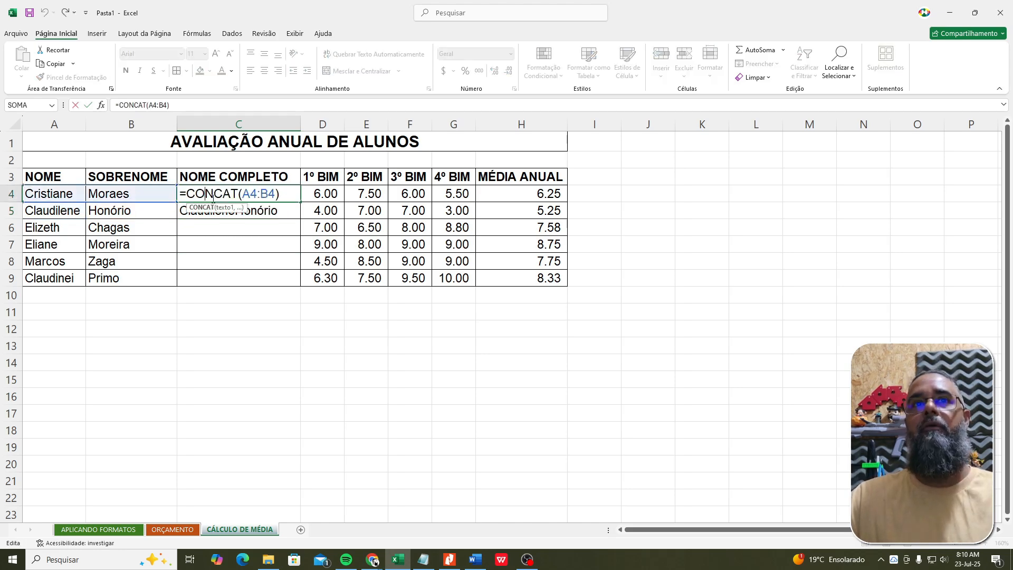
left_click_drag(182, 193, 290, 193)
key("Escape")
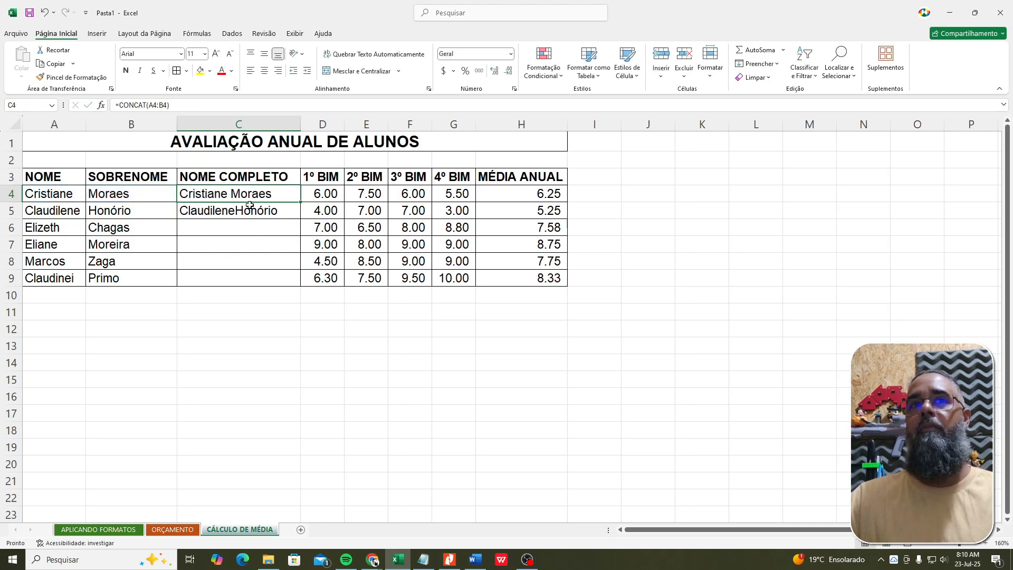
double_click(252, 210)
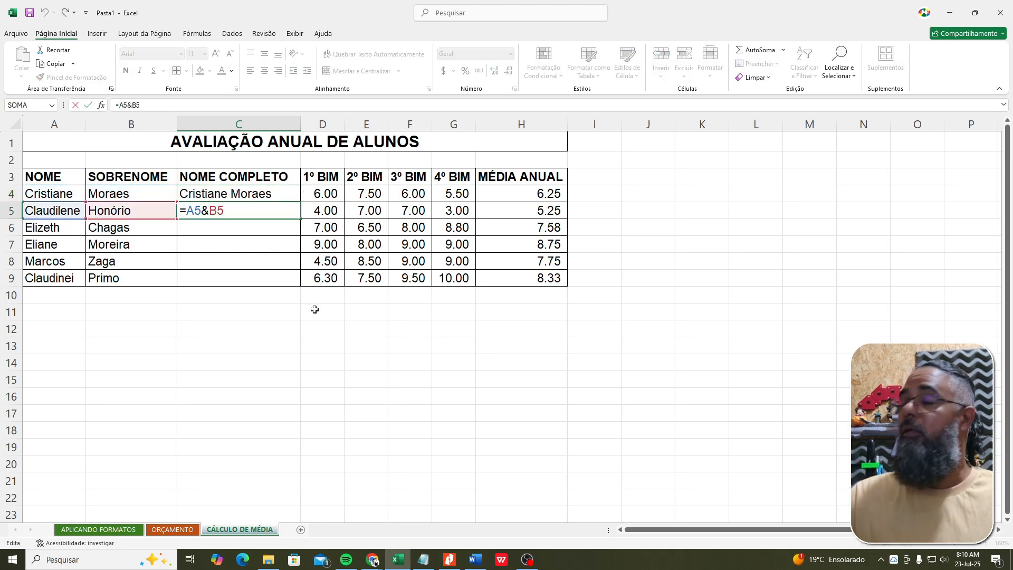
left_click(208, 209)
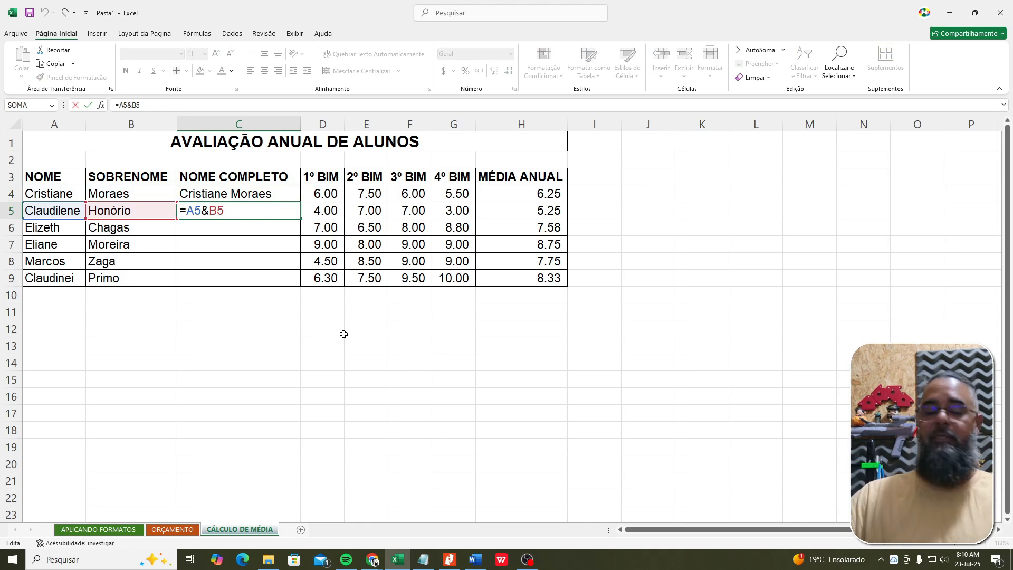
key("ctrl+Return")
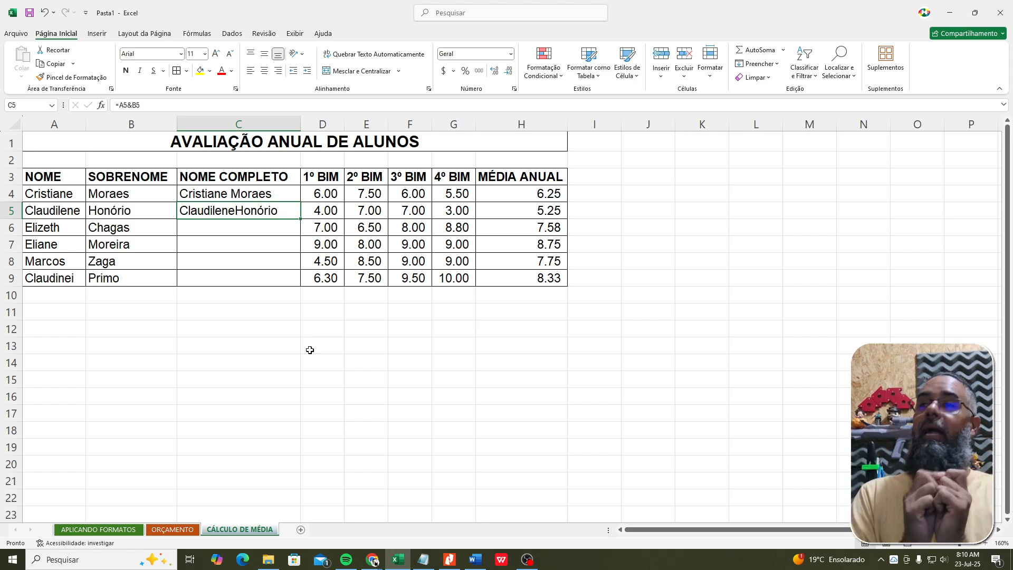
Examine the ampersand formula in C5 and its references to the first name and surname cells, leaving it as it is.
left_click(129, 232)
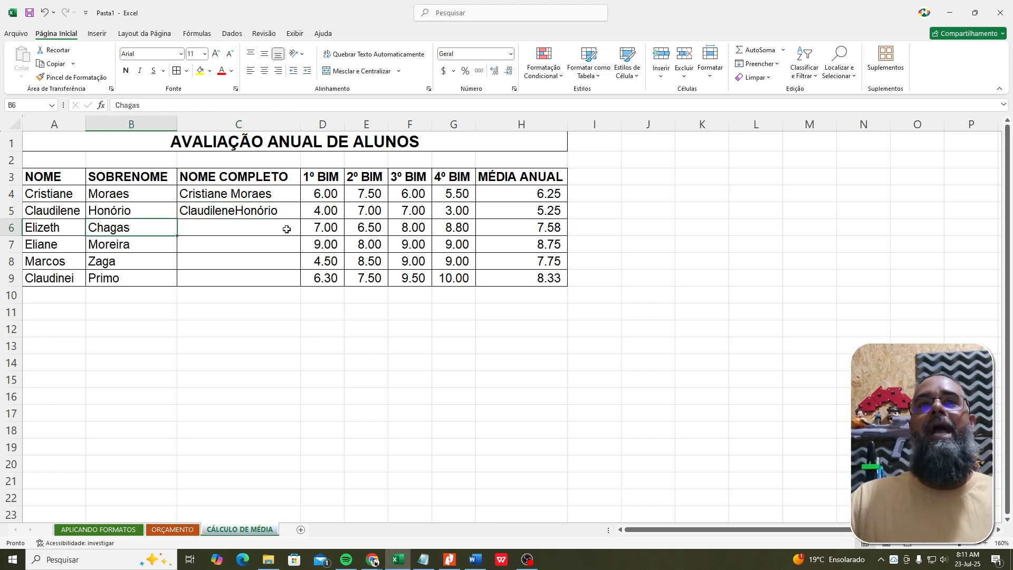
left_click(337, 227)
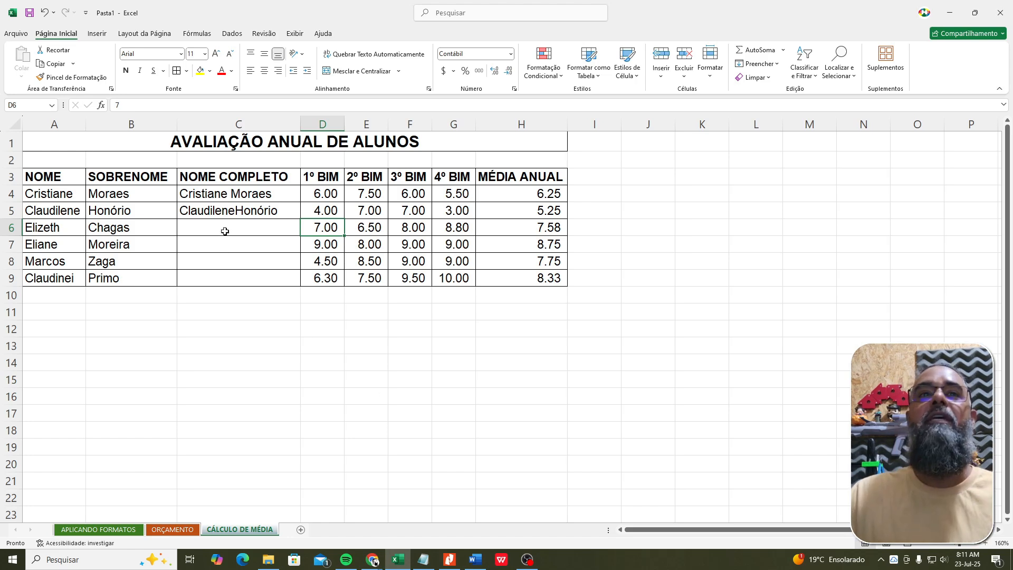
left_click(206, 211)
double_click(206, 211)
left_click(200, 312)
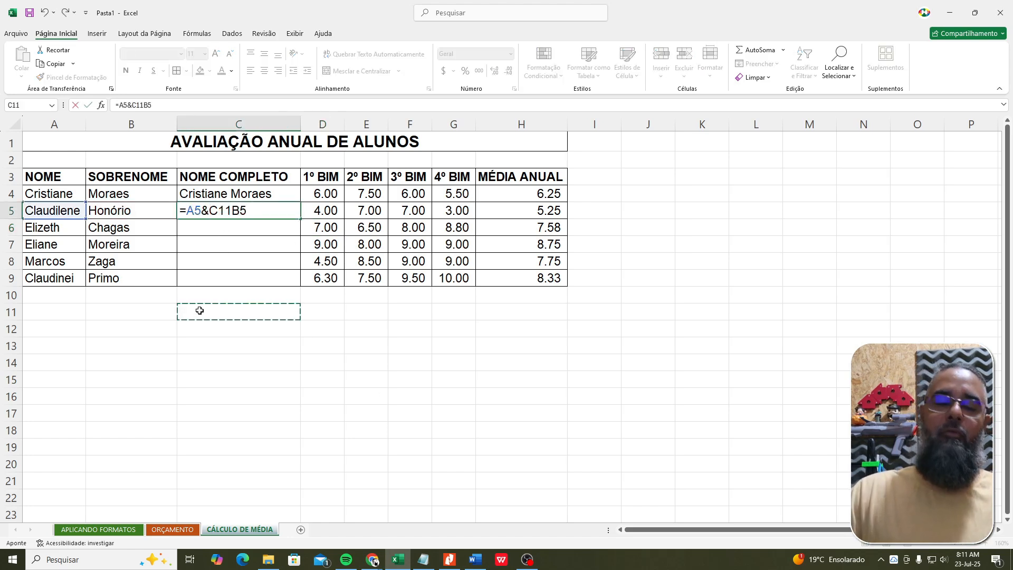
key("Escape")
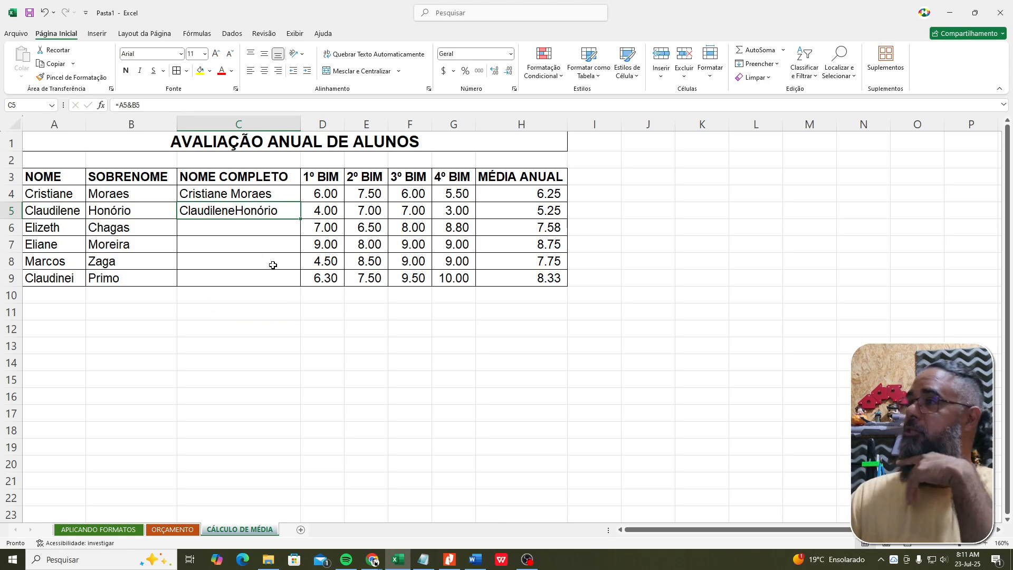
double_click(214, 210)
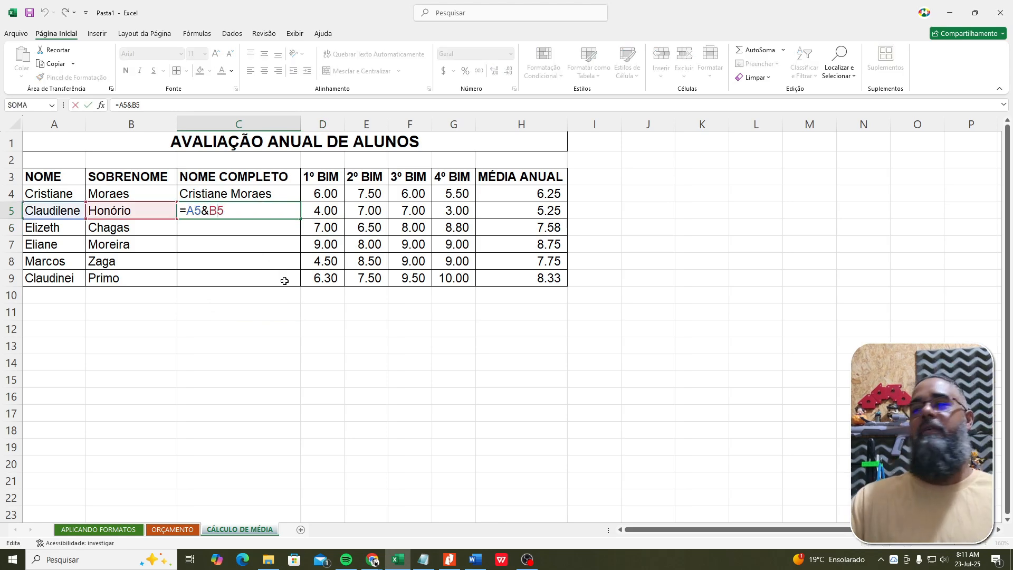
key("Escape")
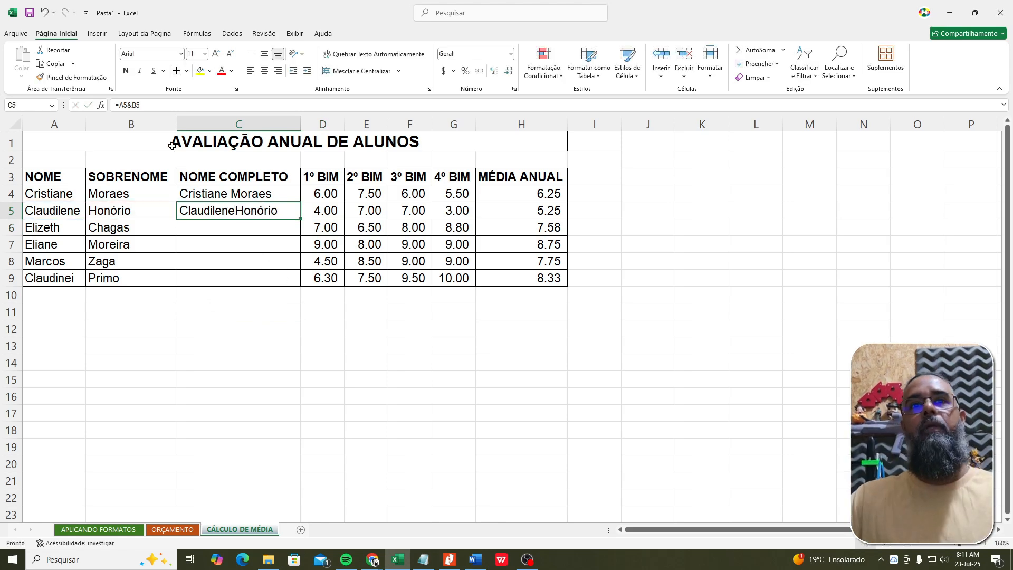
left_click(131, 103)
key("Escape")
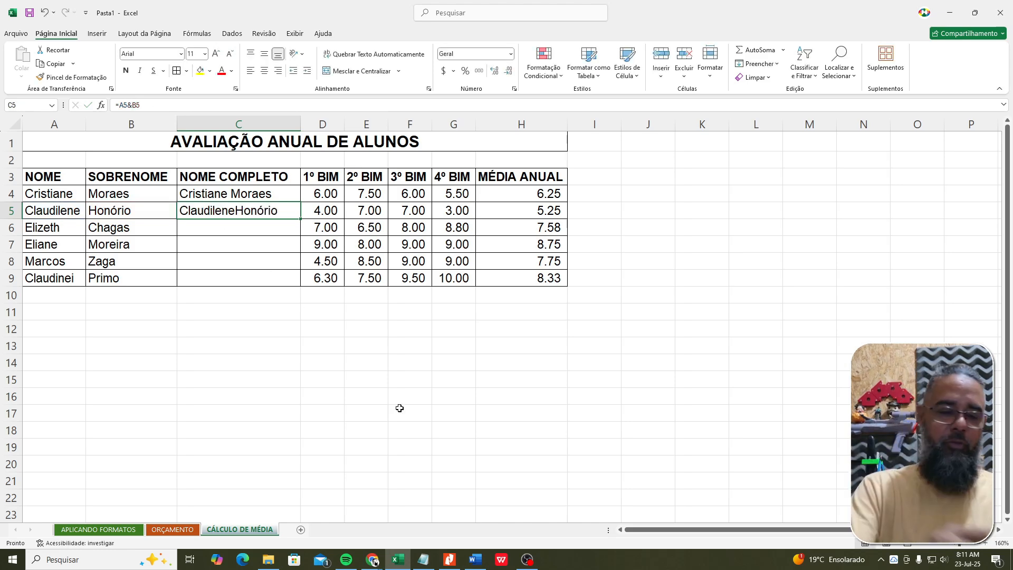
key("F2")
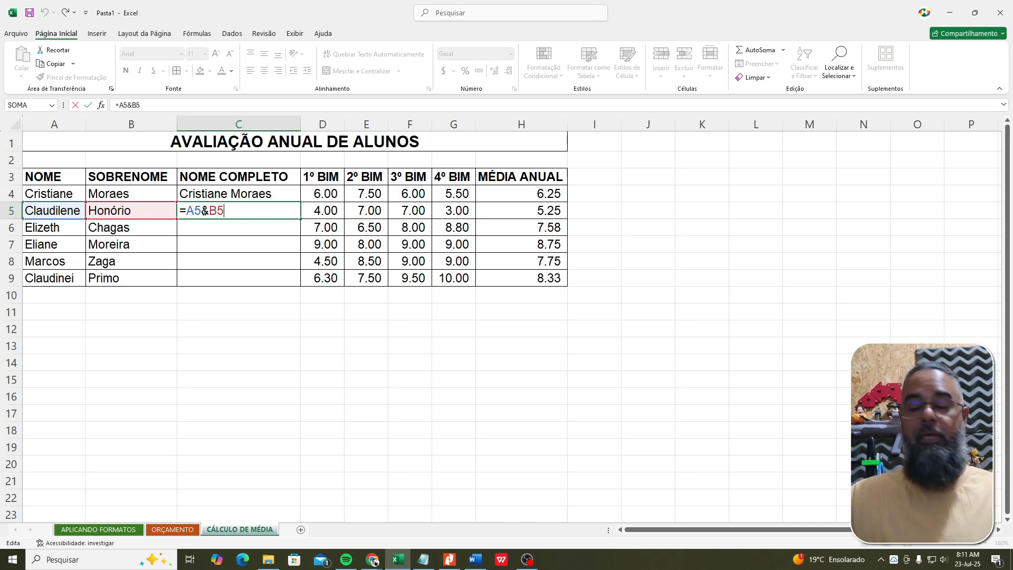
key("ctrl+Return")
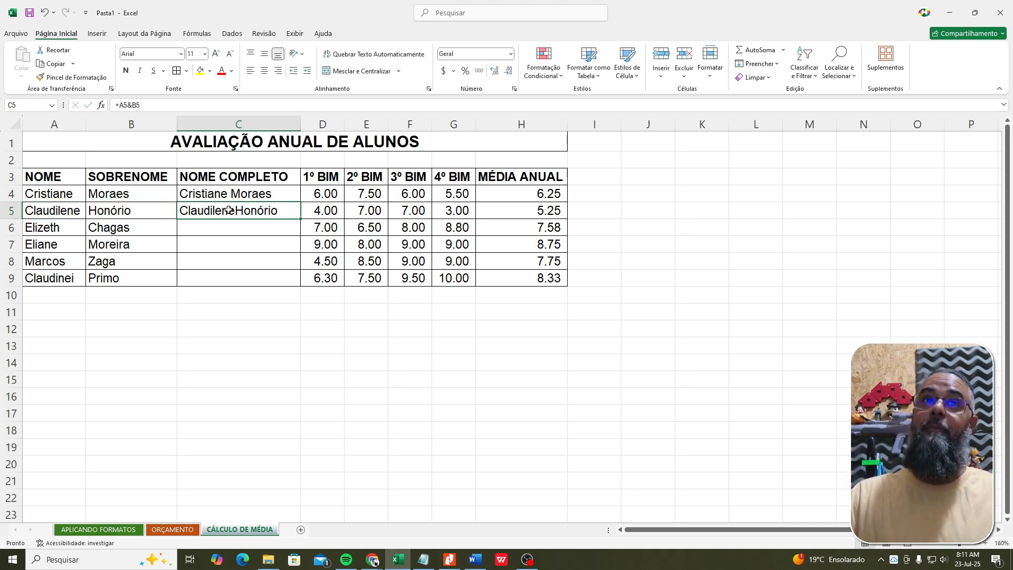
double_click(228, 210)
left_click(346, 214)
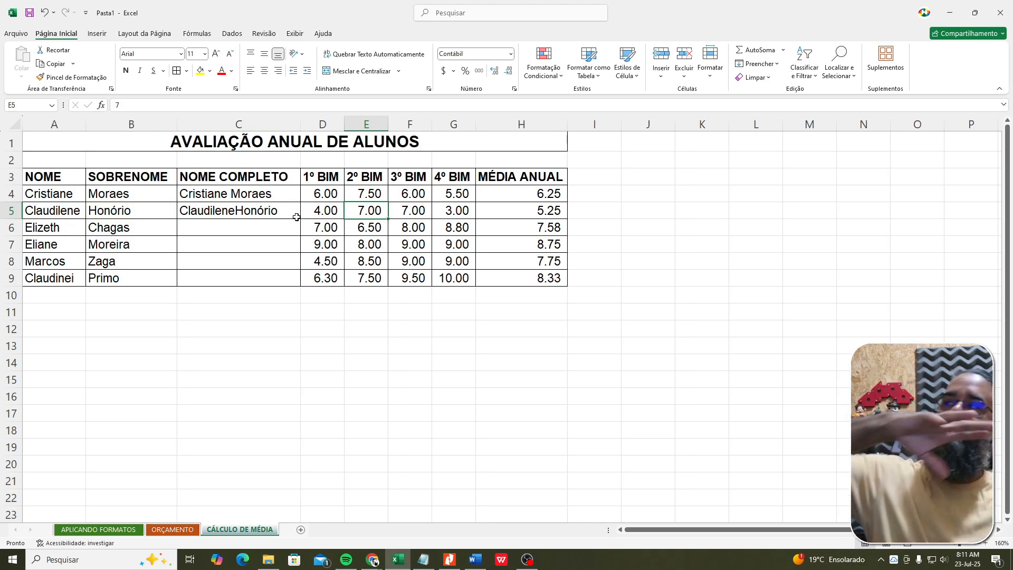
Insert a quoted space and a second ampersand into the C5 formula so it reads =A5&" "&B5.
left_click(252, 206)
double_click(255, 210)
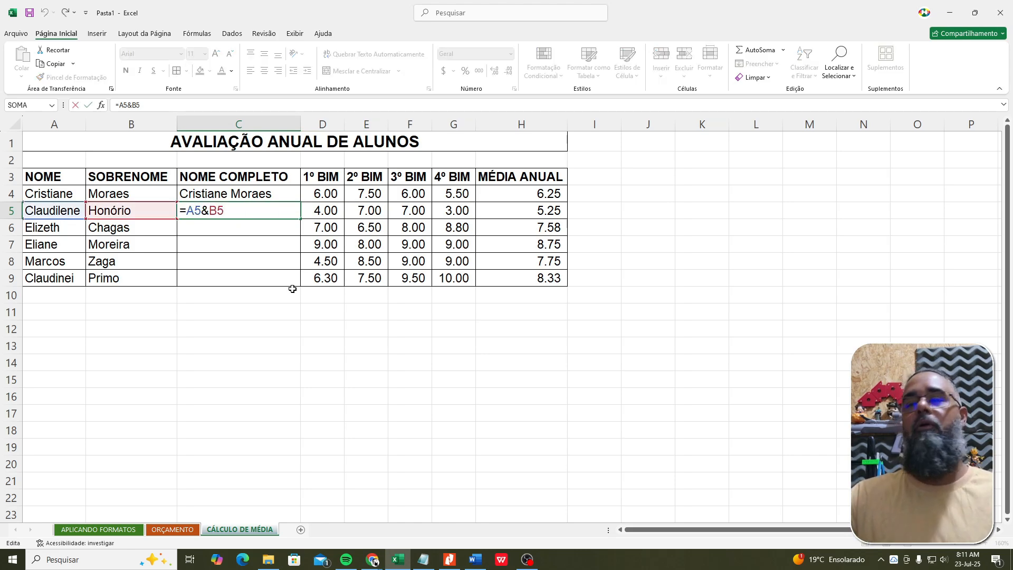
left_click(209, 210)
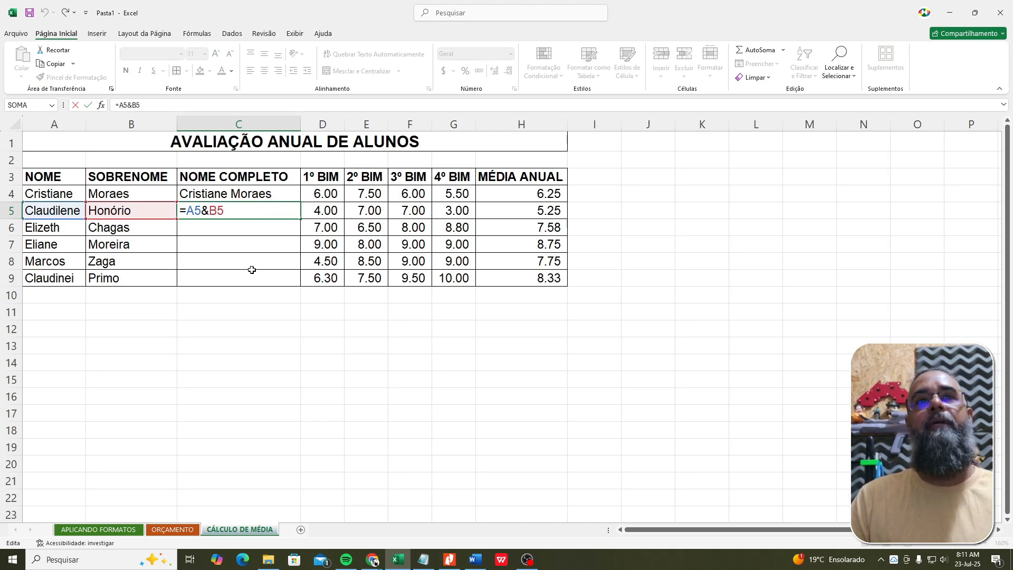
type("\"")
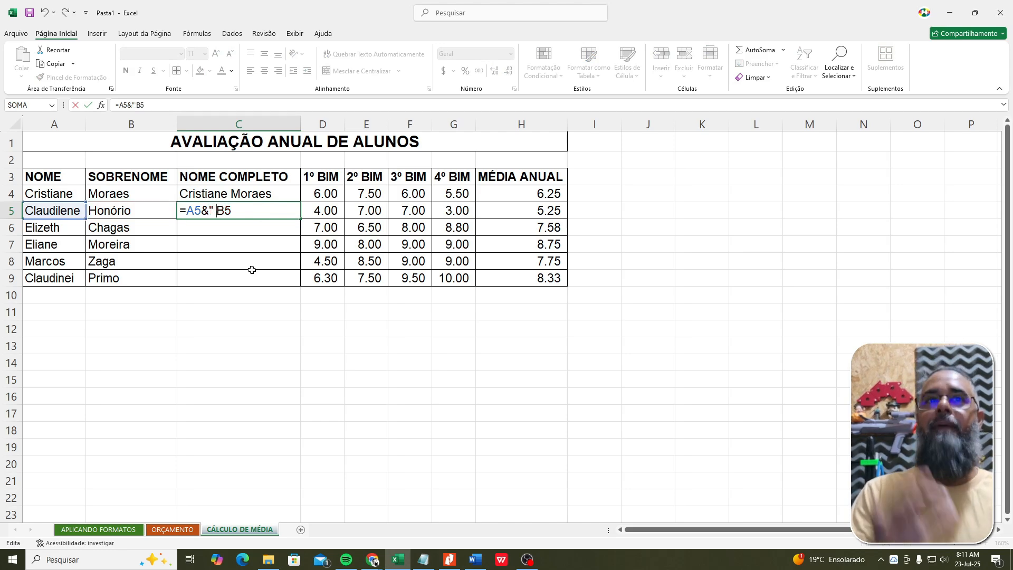
type(" \"")
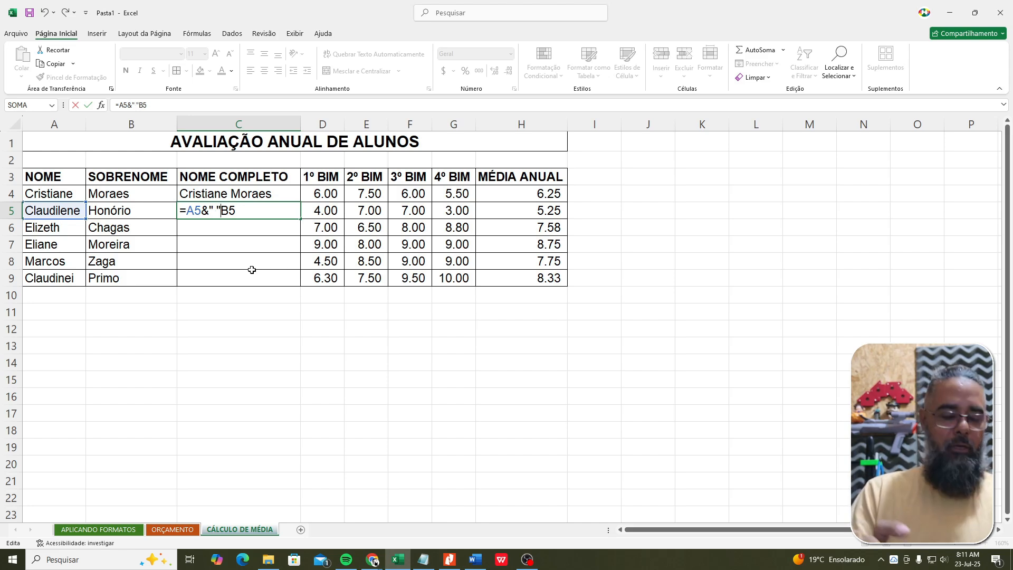
type("&")
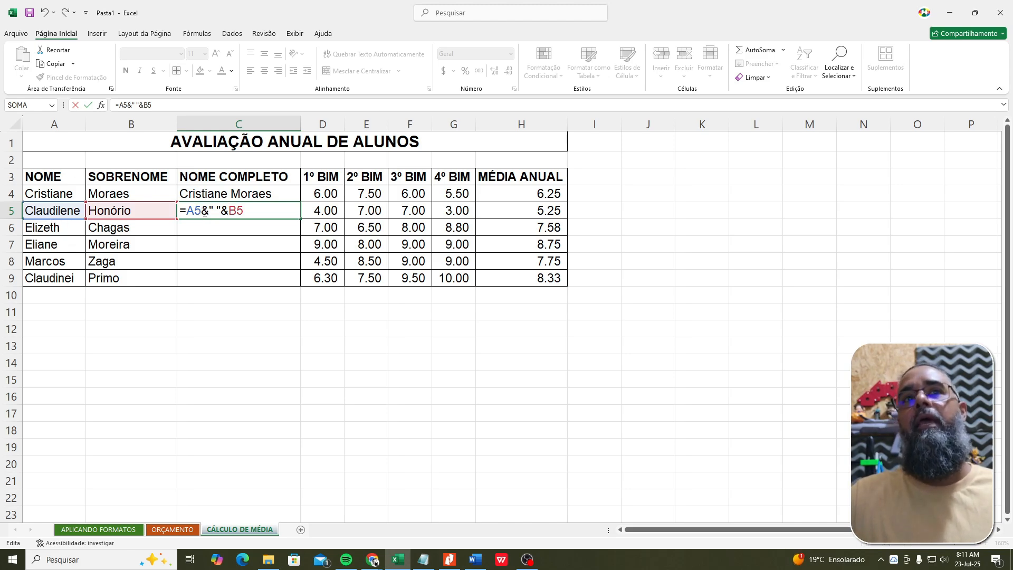
Try the text " e " and the number 3 as the separator between A5 and B5 in the C5 formula.
left_click_drag(201, 211, 210, 210)
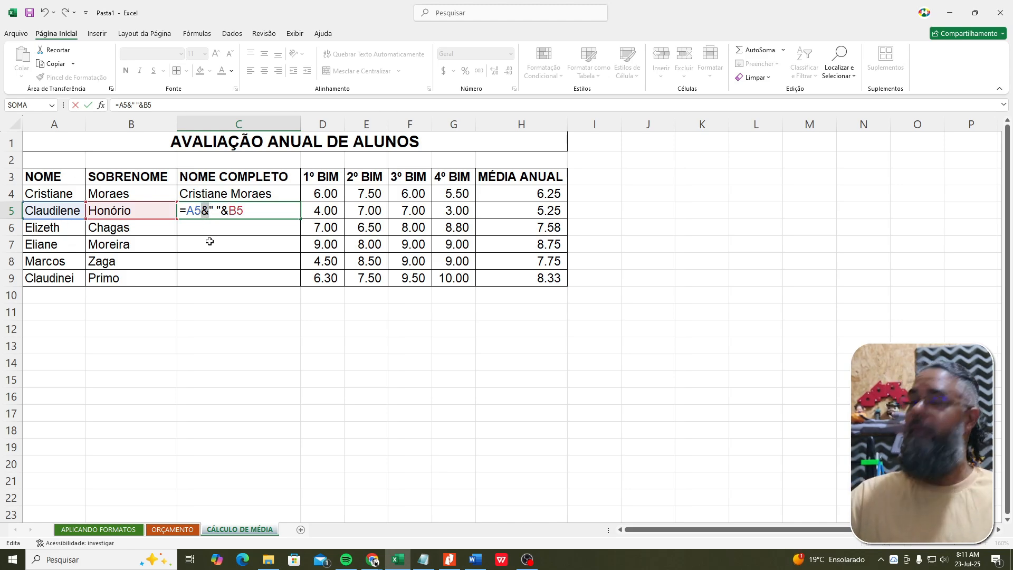
left_click_drag(210, 207, 213, 209)
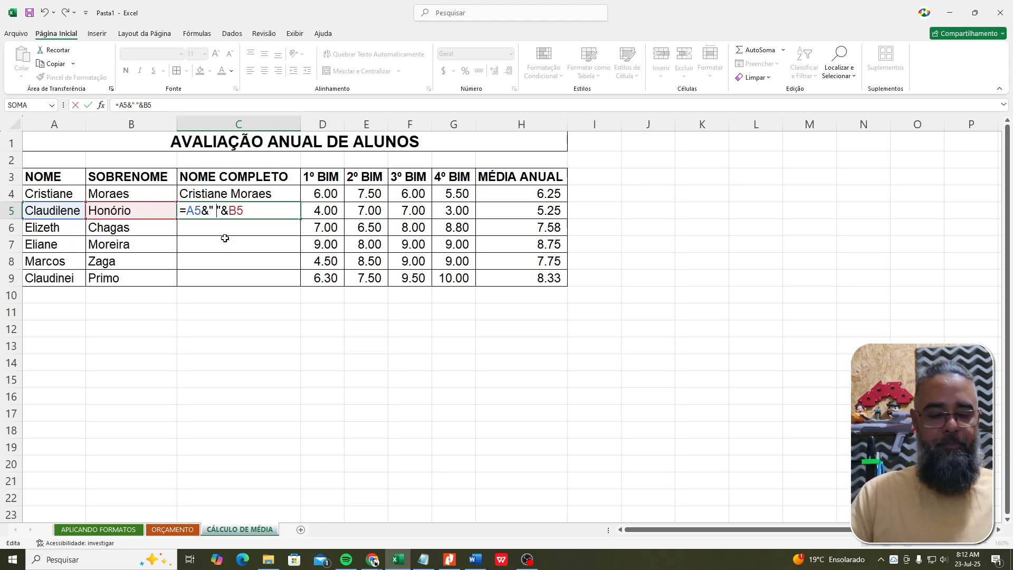
type("e")
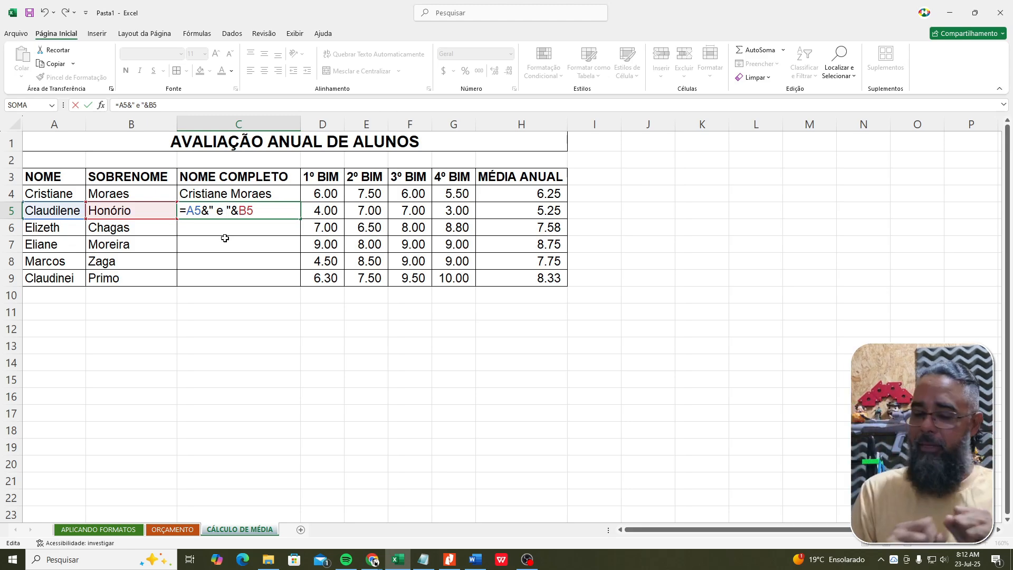
key("BackSpace")
key("BackSpace")
key("BackSpace")
key("BackSpace")
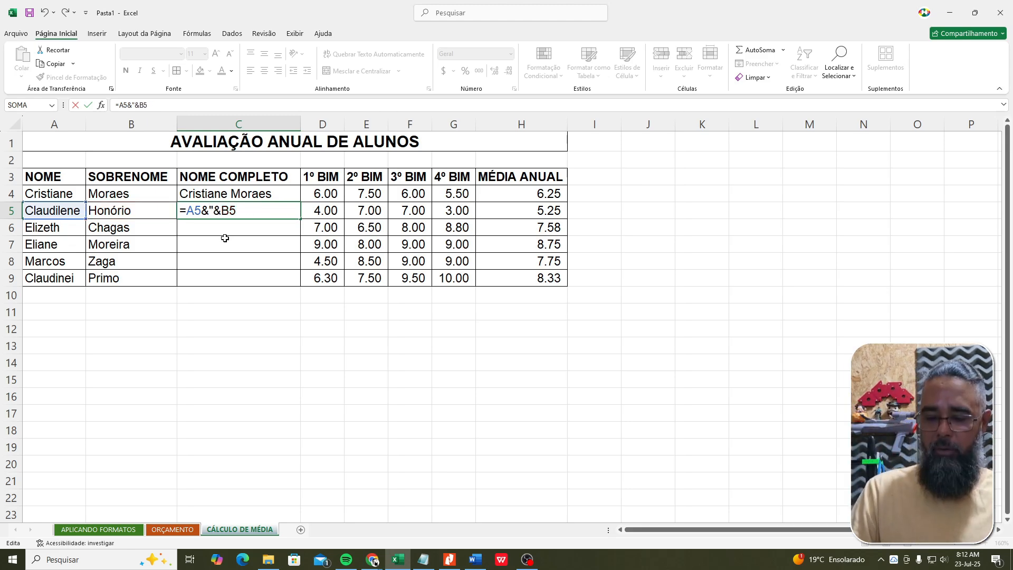
key("BackSpace")
type("3")
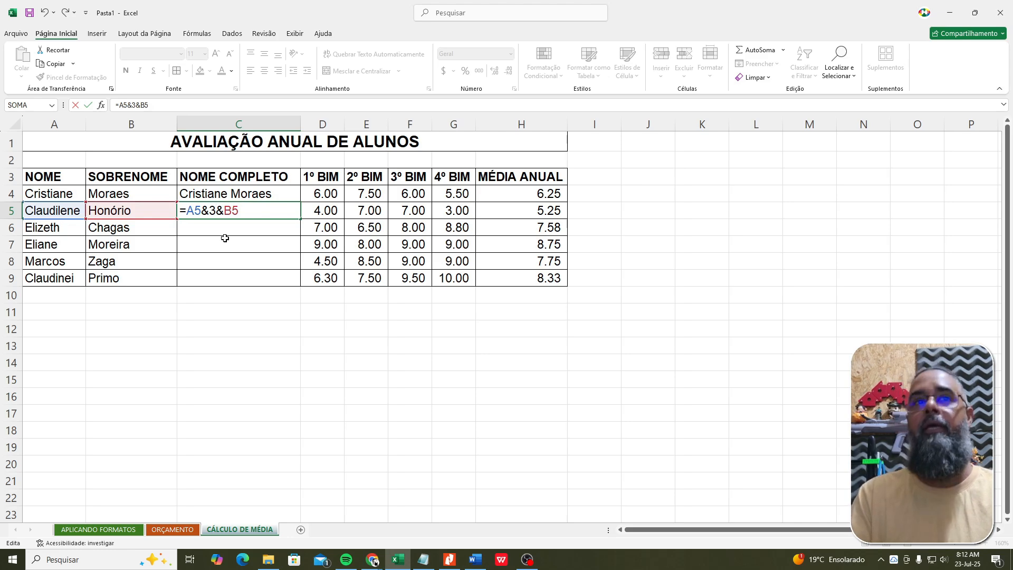
key("BackSpace")
Put the quoted space back as the separator and enter =A5&" "&B5 in C5.
type("\" ")
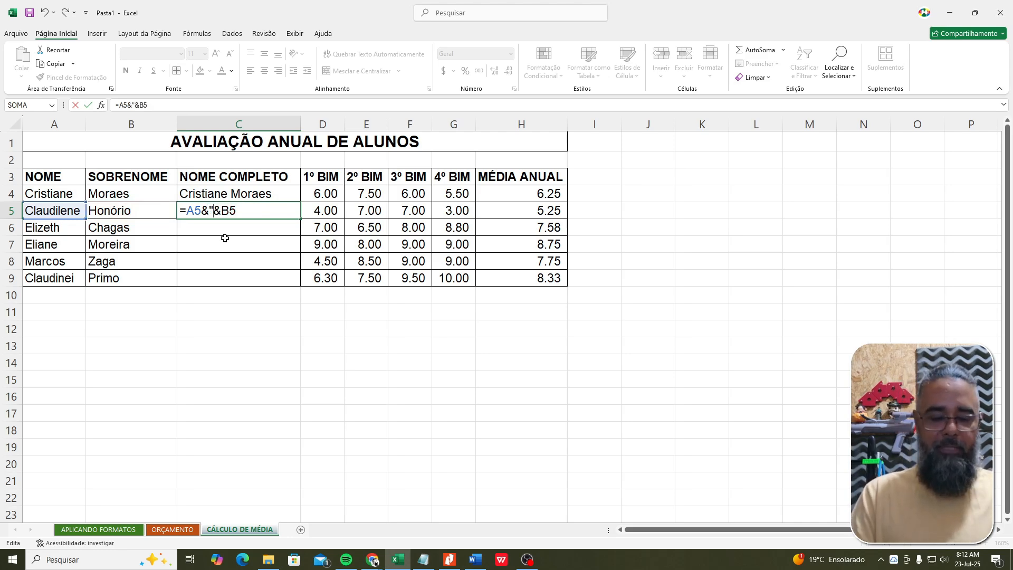
type("\"")
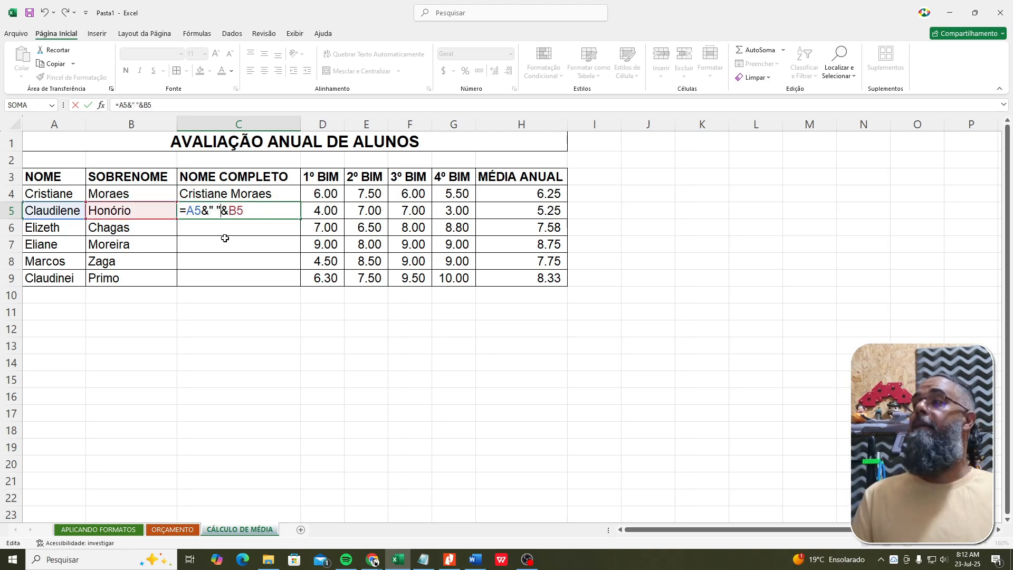
key("Return")
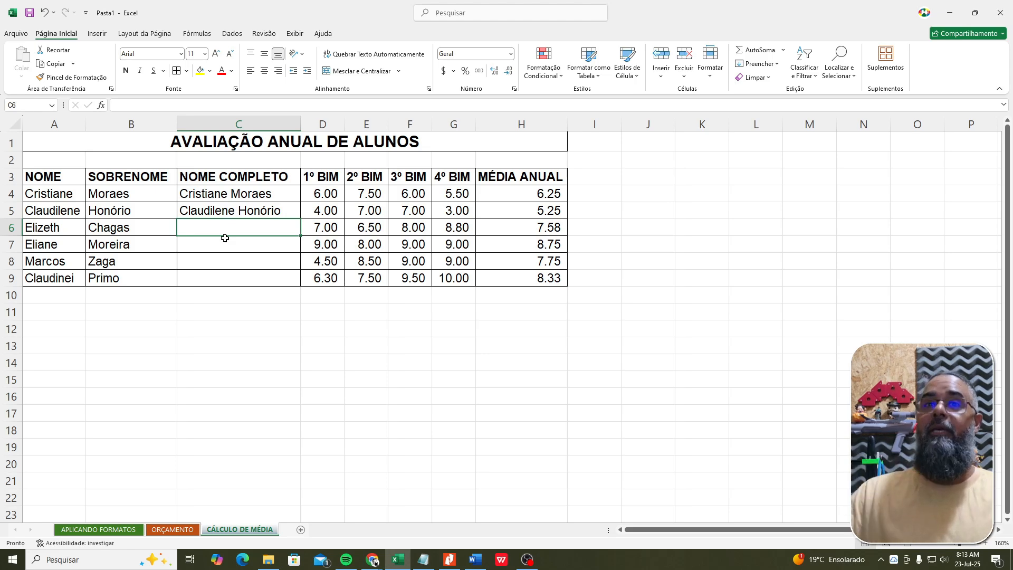
Switch to Notepad and write the note "" > VAZIO on the last line.
left_click(474, 559)
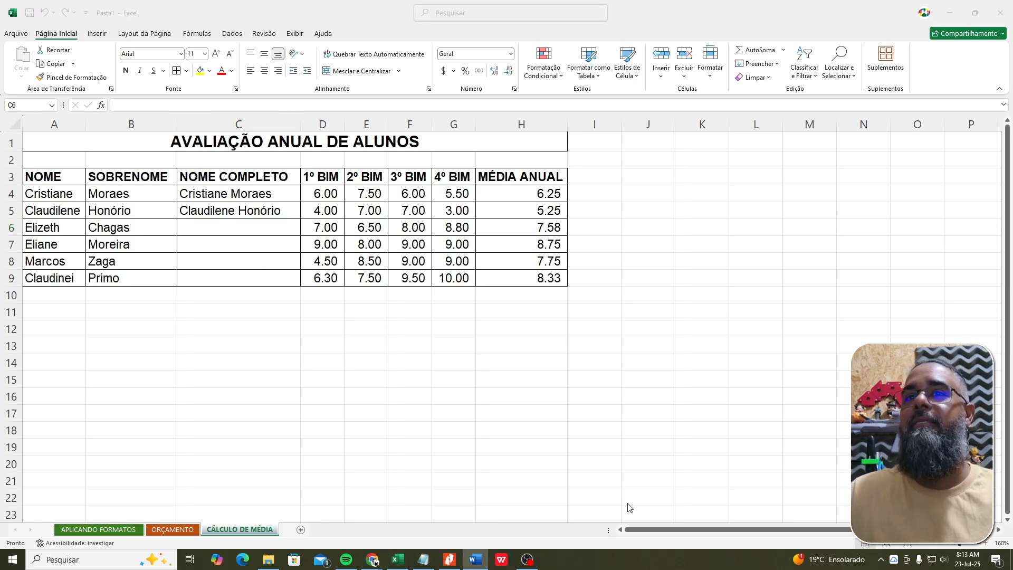
key("alt+Tab")
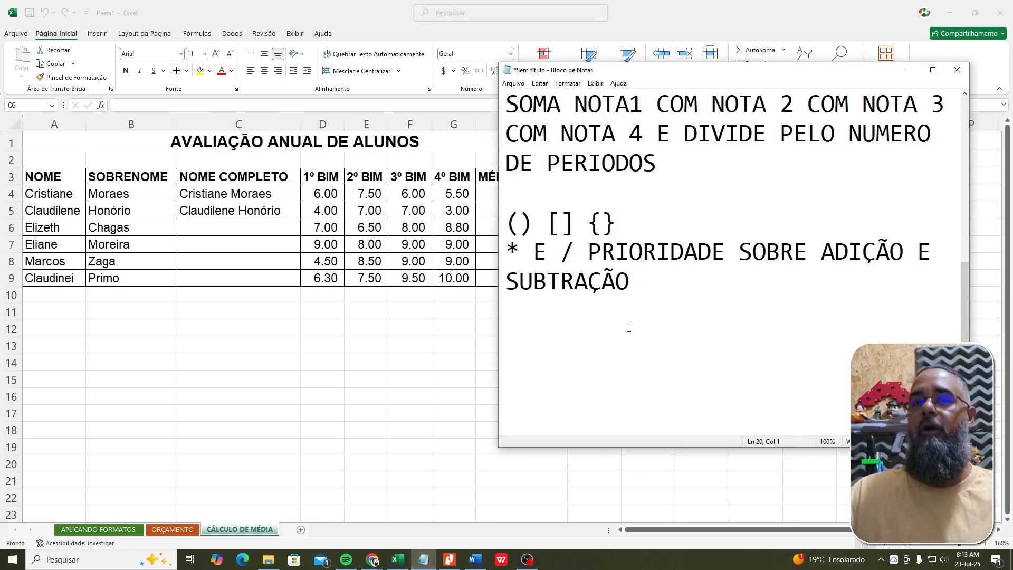
type("\"\"")
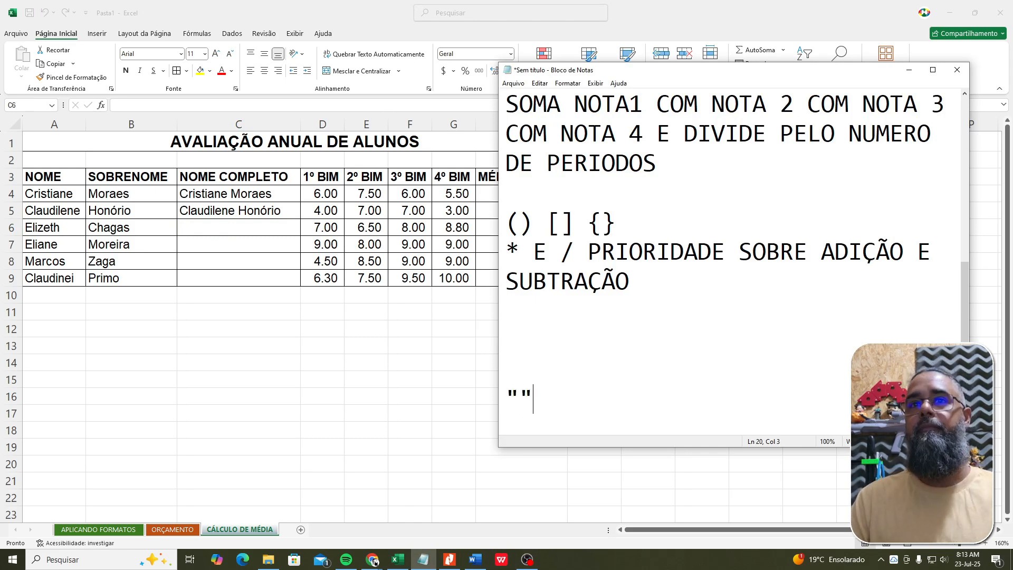
key("Left")
key("Left")
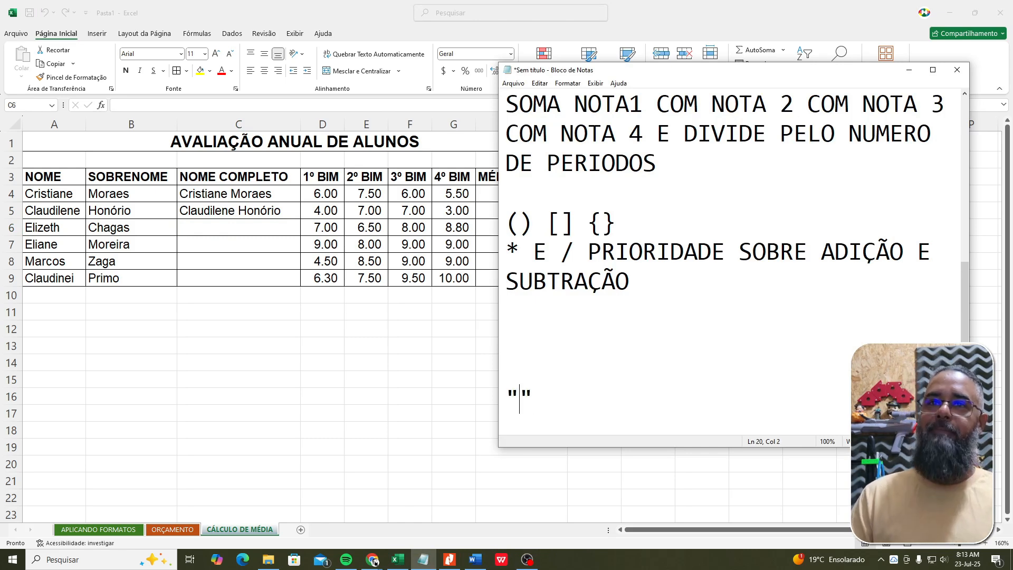
key("Right")
key("Right")
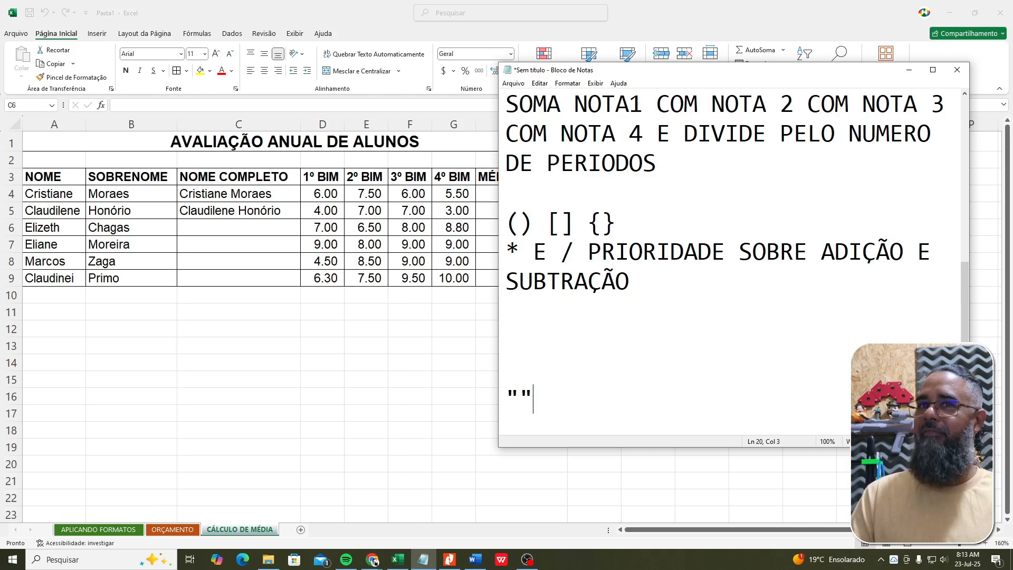
type("> VAZIO")
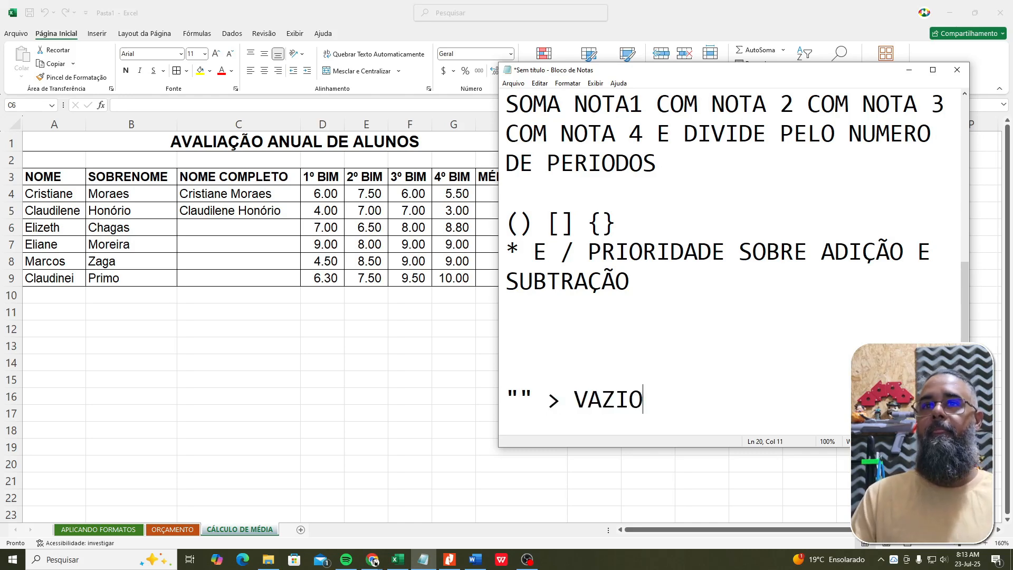
Add the note " " > ESPAÇO VAZIO on a new line, and highlight the VAZIO note above it.
key("Return")
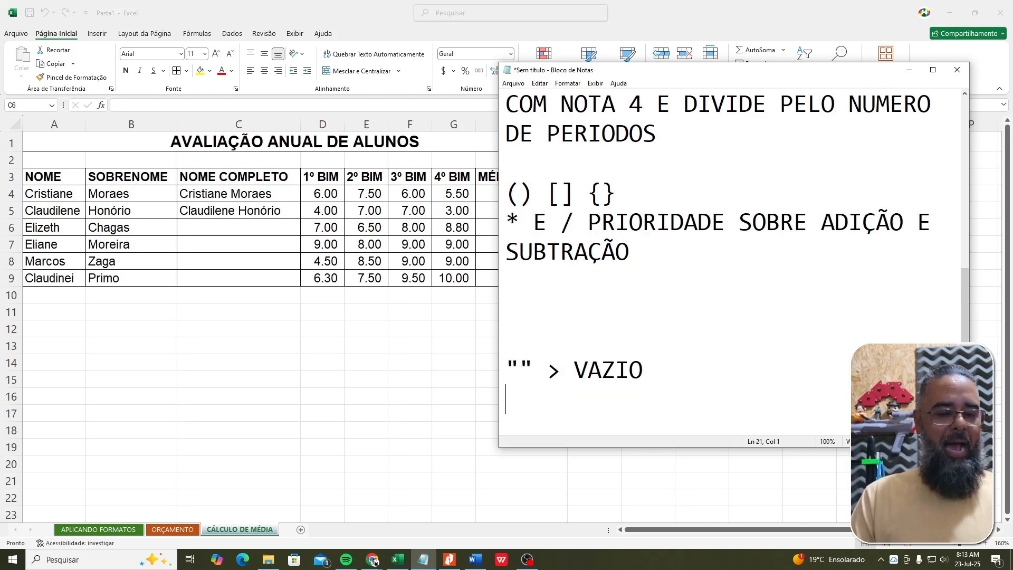
type("\" \" ")
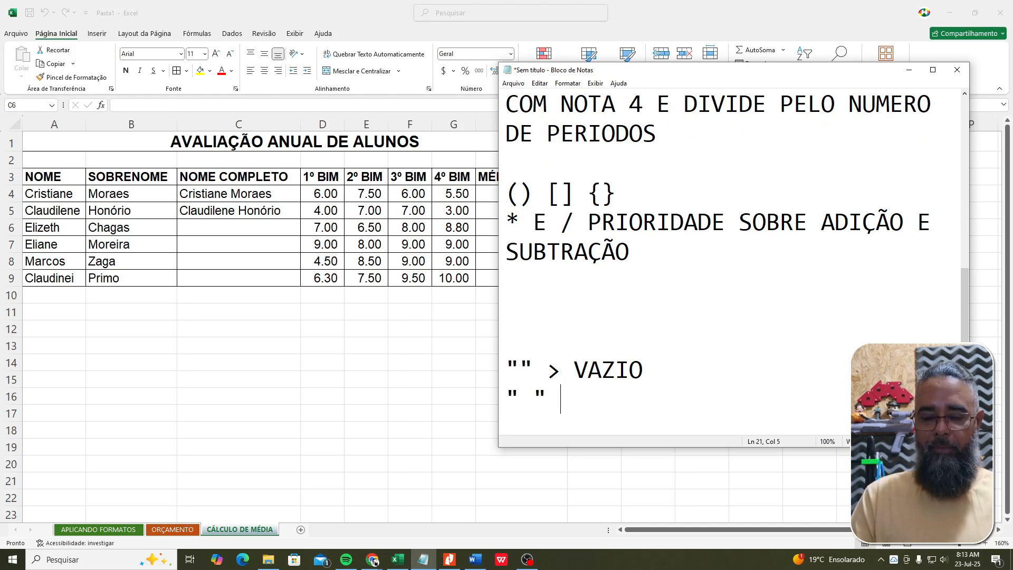
type("> ESPA")
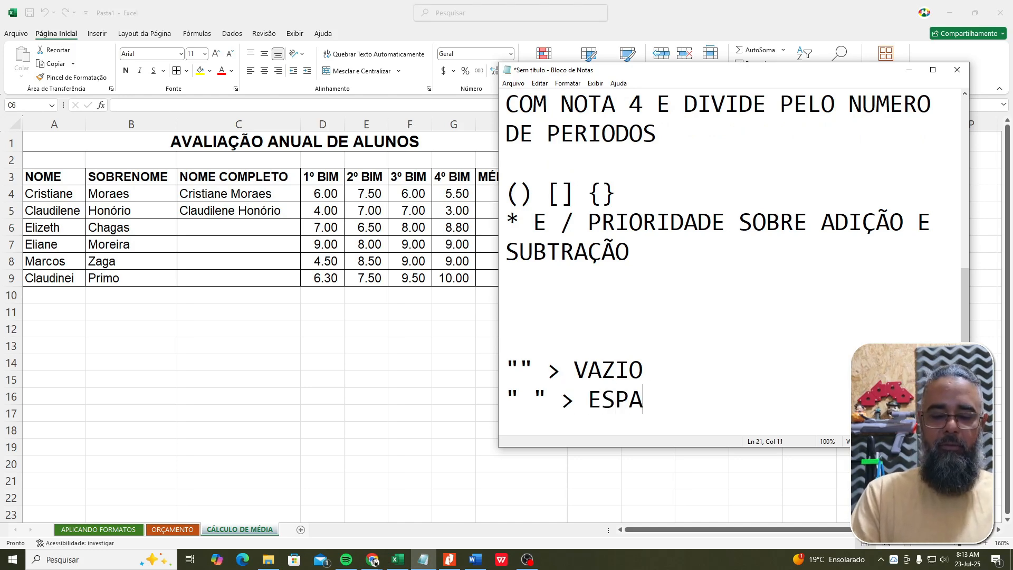
type("ÇO VAZIO")
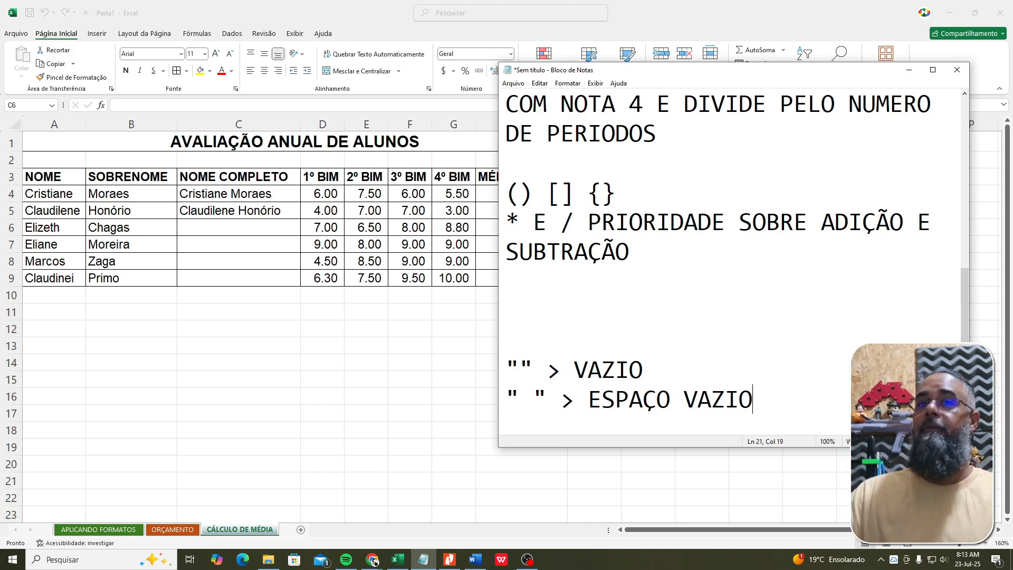
left_click(521, 369)
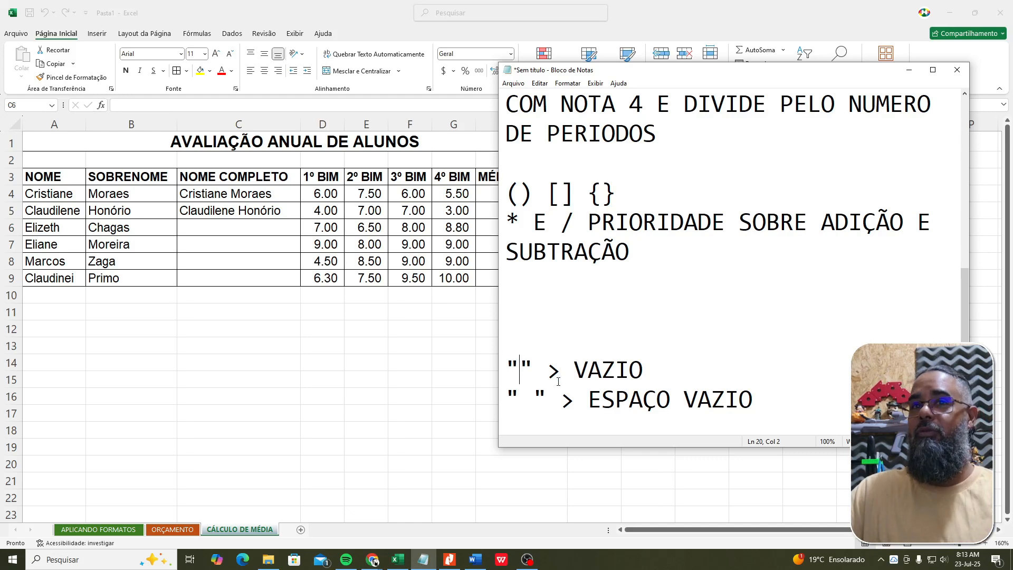
left_click_drag(507, 369, 636, 364)
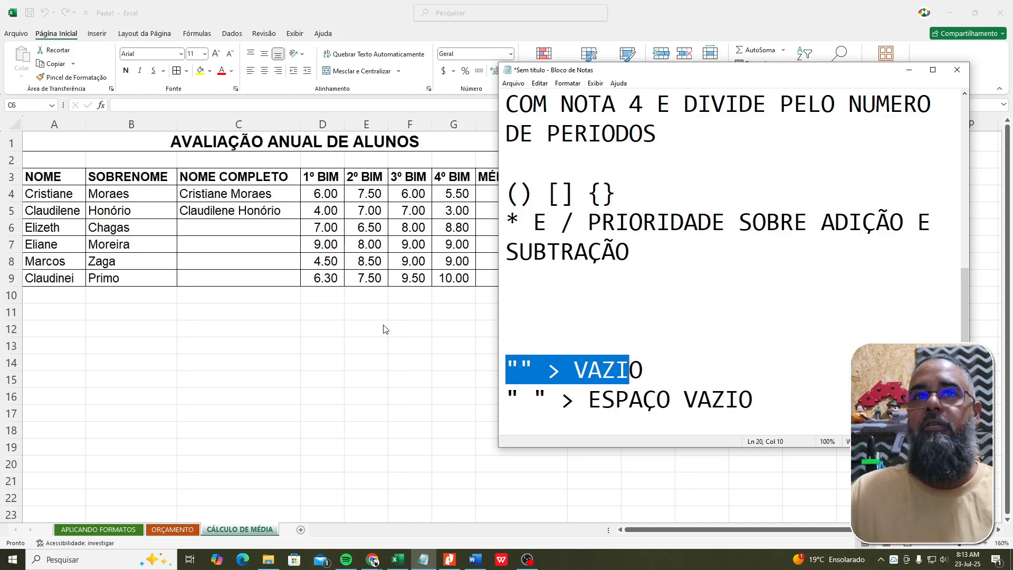
Return to the Excel sheet and enter =B6&D6 in C10 to join a surname with a grade.
left_click(908, 70)
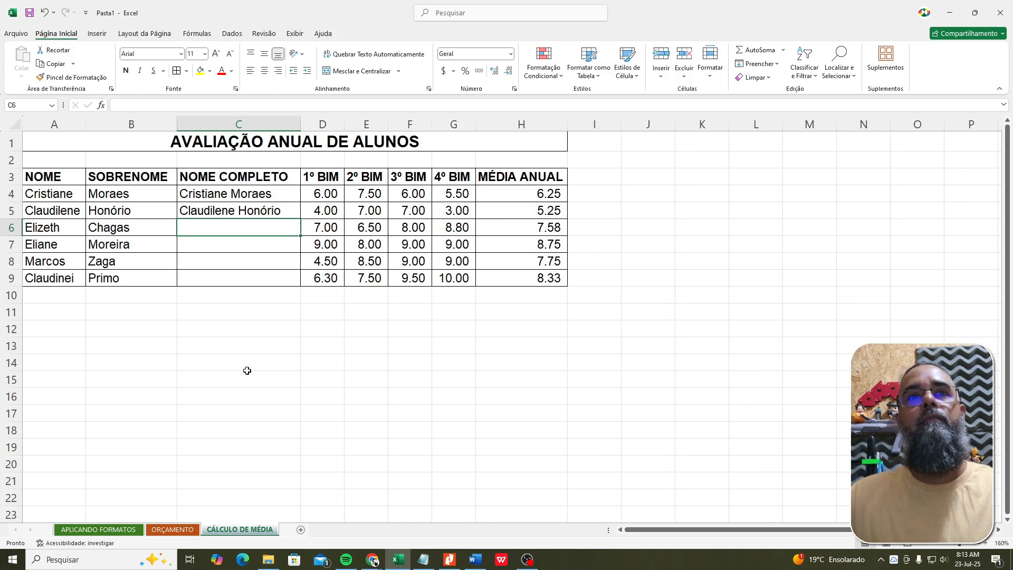
left_click(262, 297)
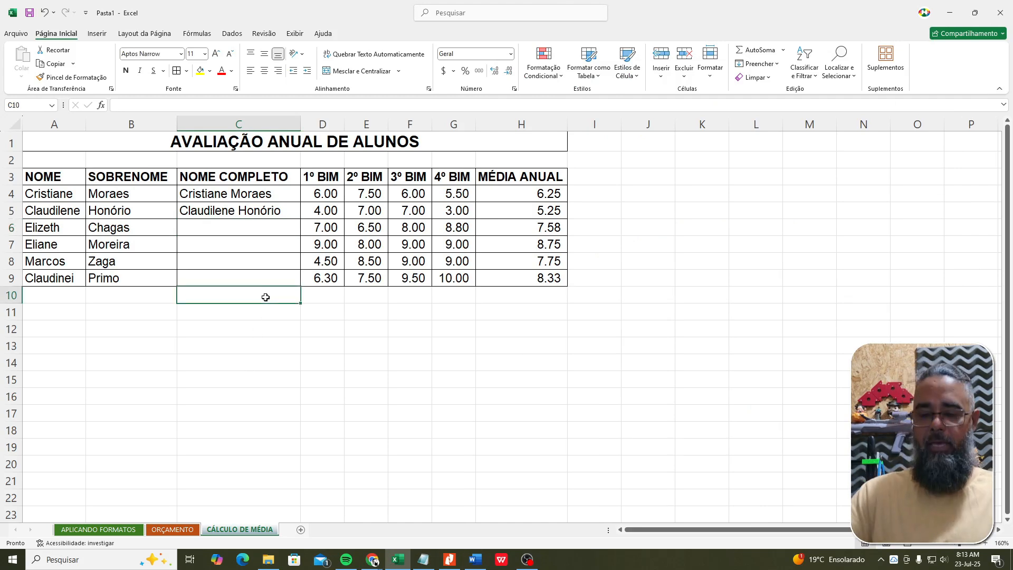
type("=")
left_click(150, 224)
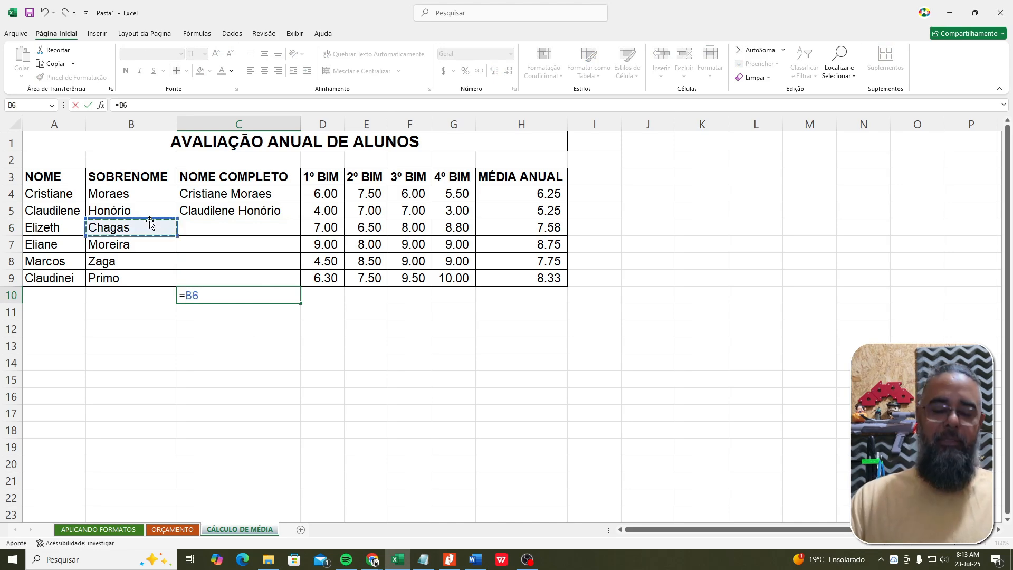
type("&")
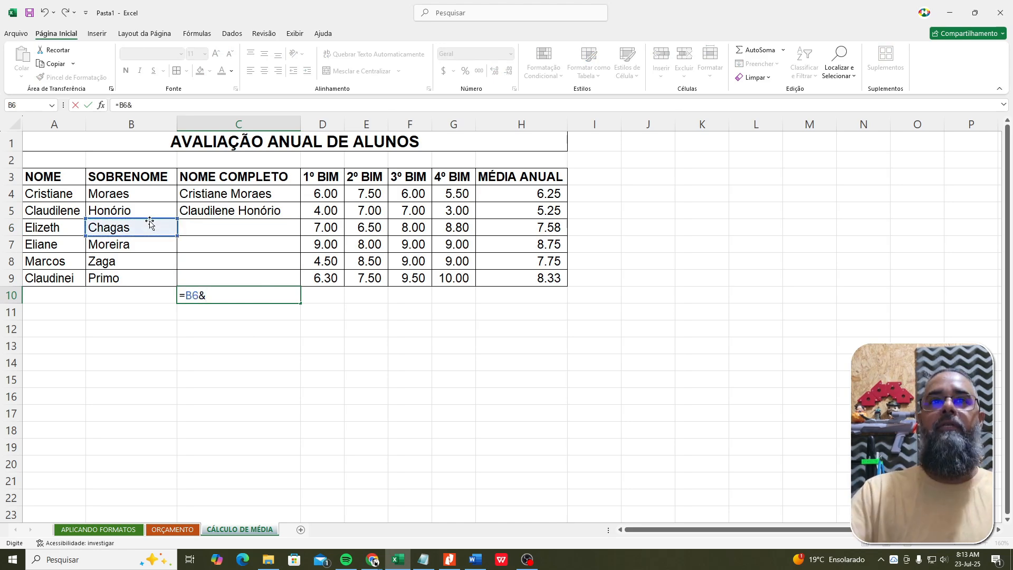
left_click(318, 229)
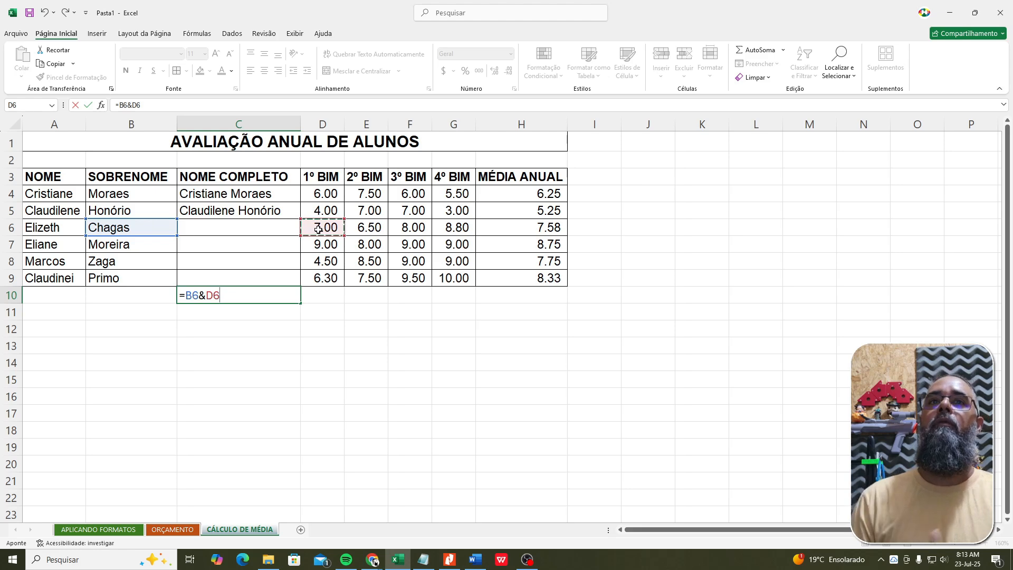
key("Return")
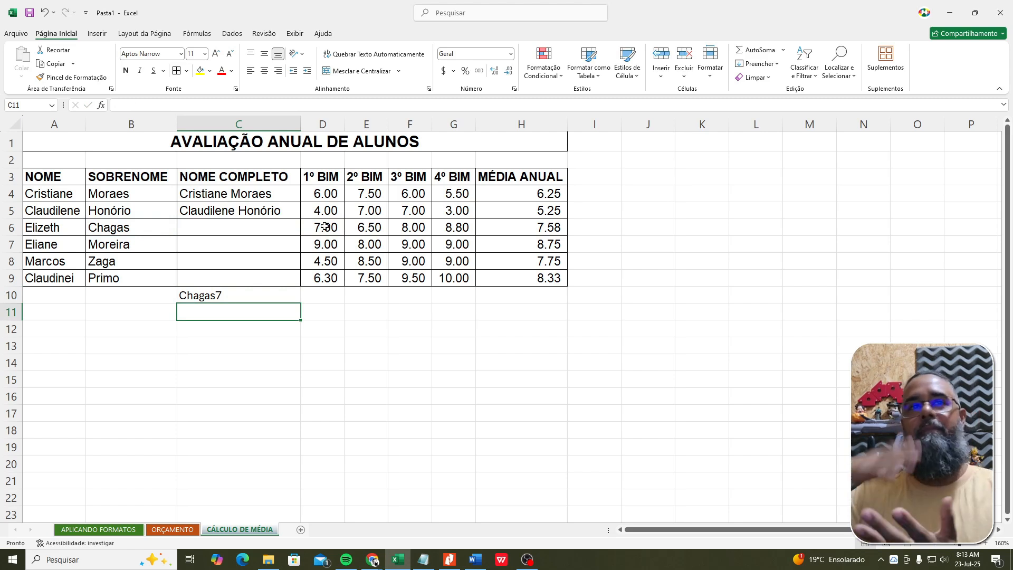
Replace the D6 reference in the C10 formula with G4, giving =B6&G4.
double_click(248, 295)
left_click_drag(206, 295, 220, 295)
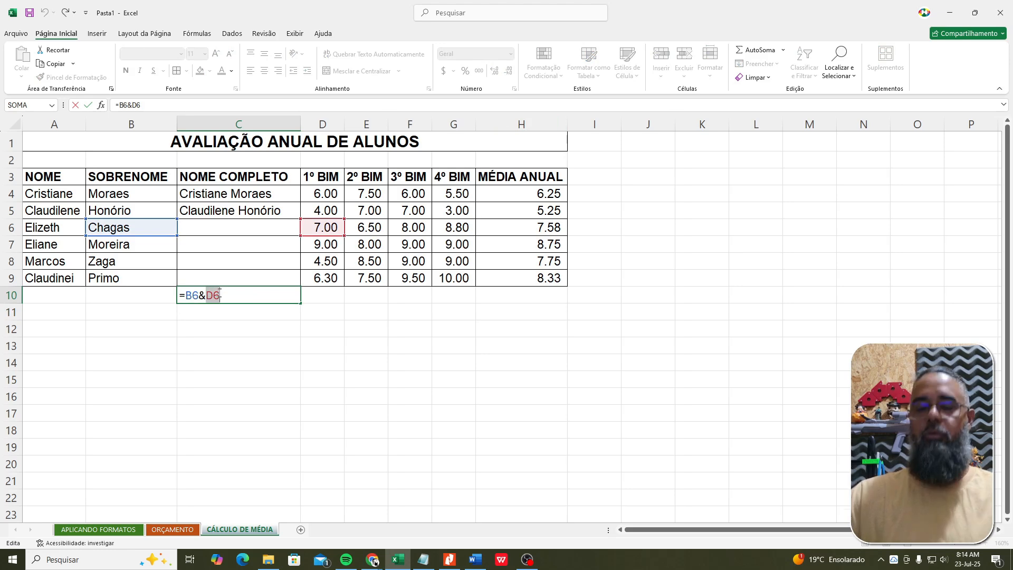
key("BackSpace")
left_click(455, 197)
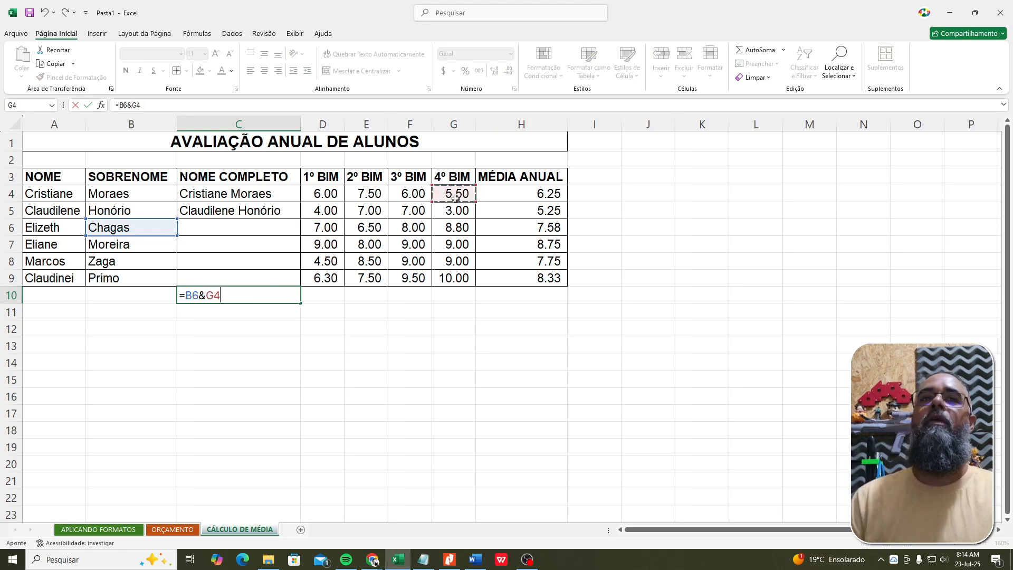
key("Return")
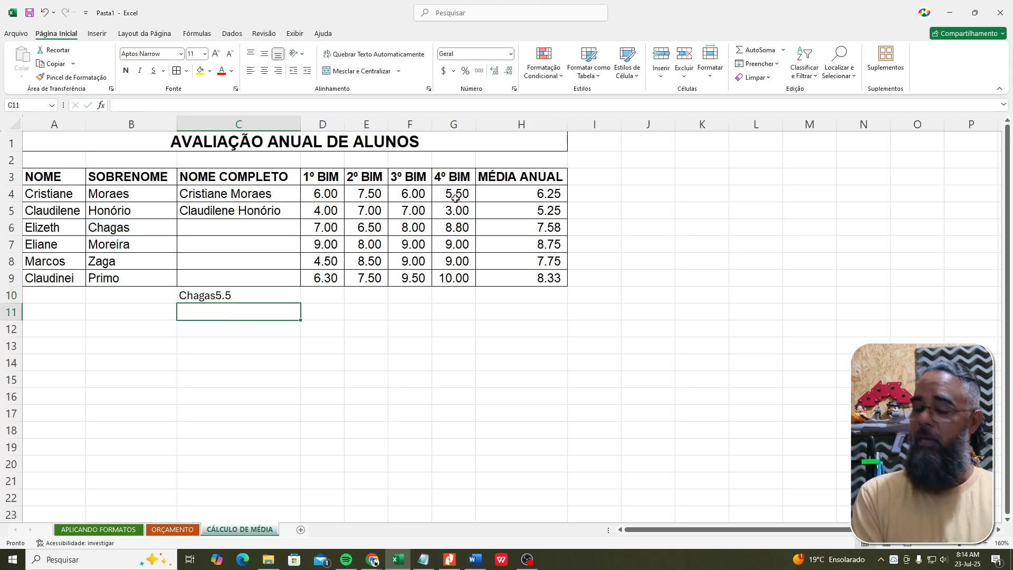
Clear the test formula from C10 and leave the cell empty.
key("Up")
key("Delete")
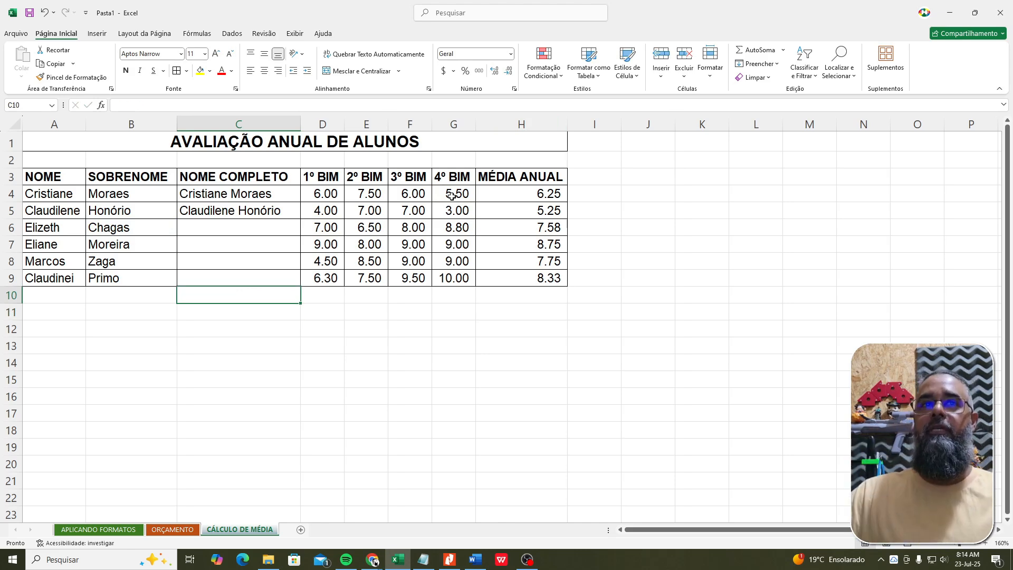
type("&")
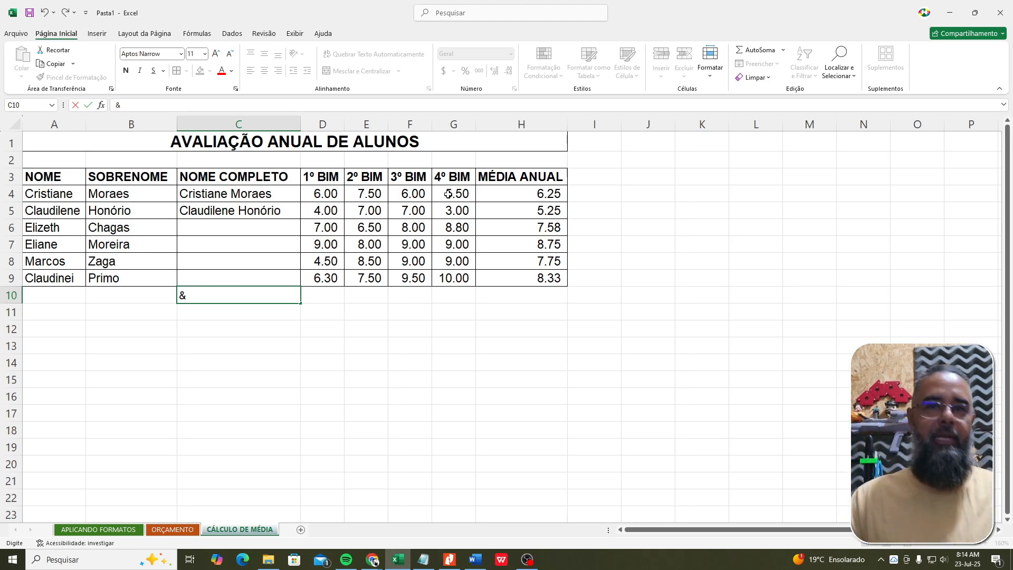
key("Escape")
Examine the CONCAT formula in C4, and highlight the first ampersand in the C5 formula for comparison.
left_click(310, 344)
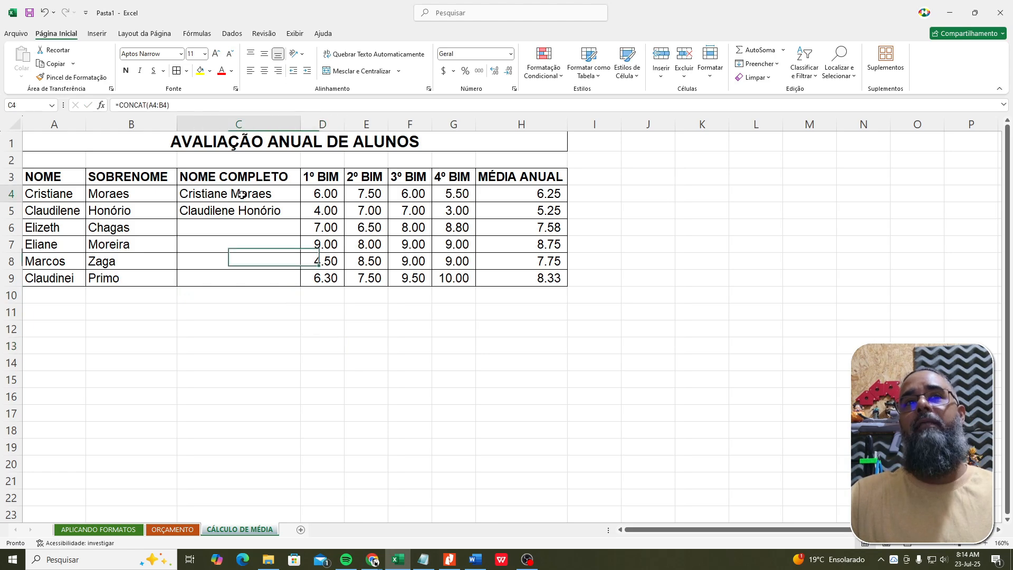
double_click(215, 197)
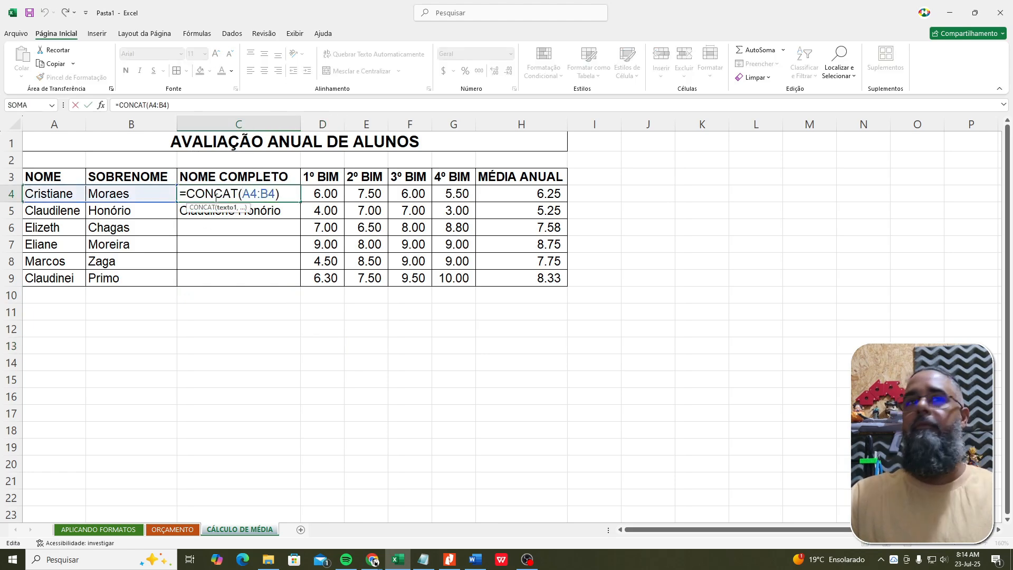
key("Escape")
double_click(218, 213)
left_click_drag(201, 210, 208, 211)
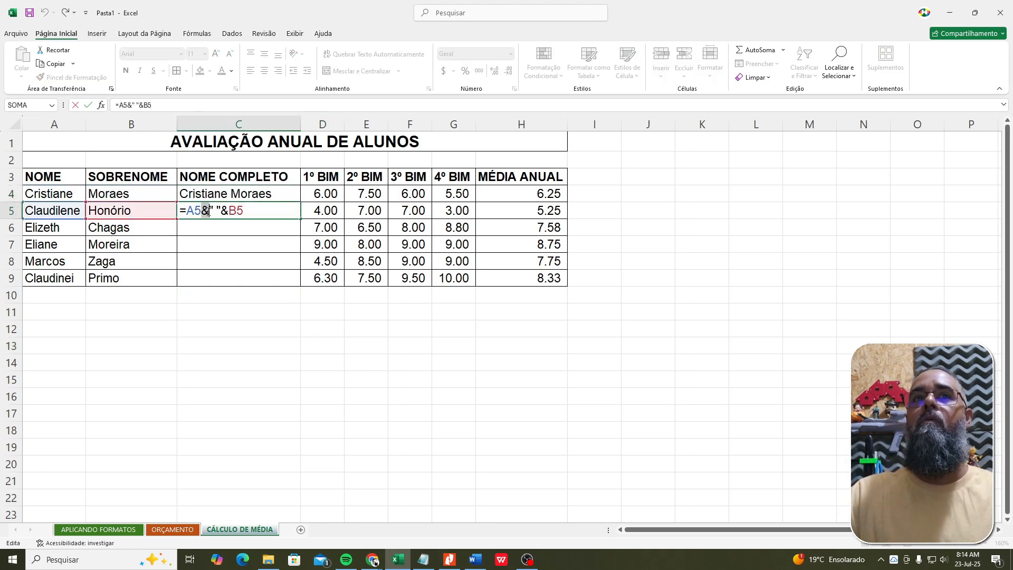